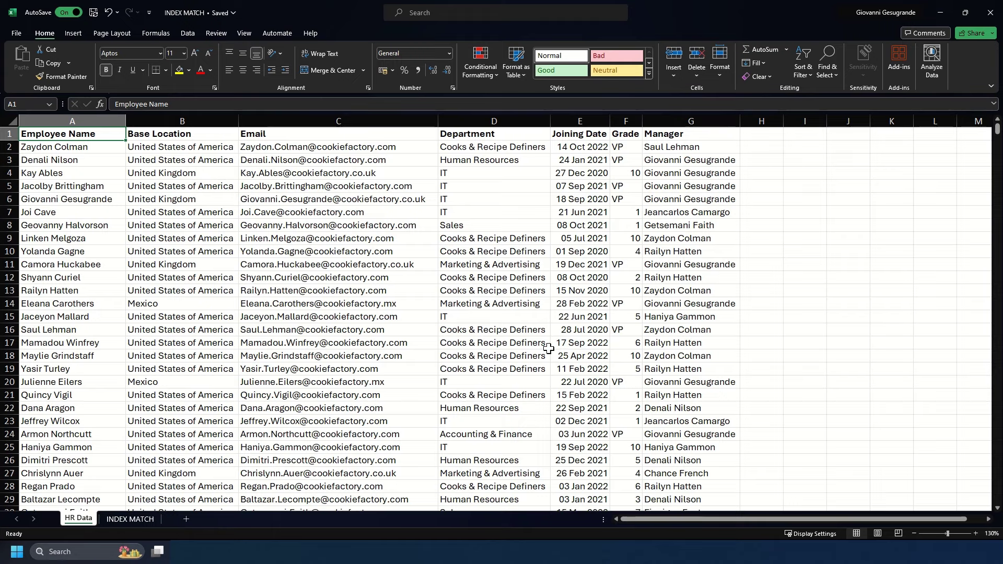
# Switch to the INDEX MATCH sheet with the names table and empty lookup columns.
pyautogui.click(136, 518)
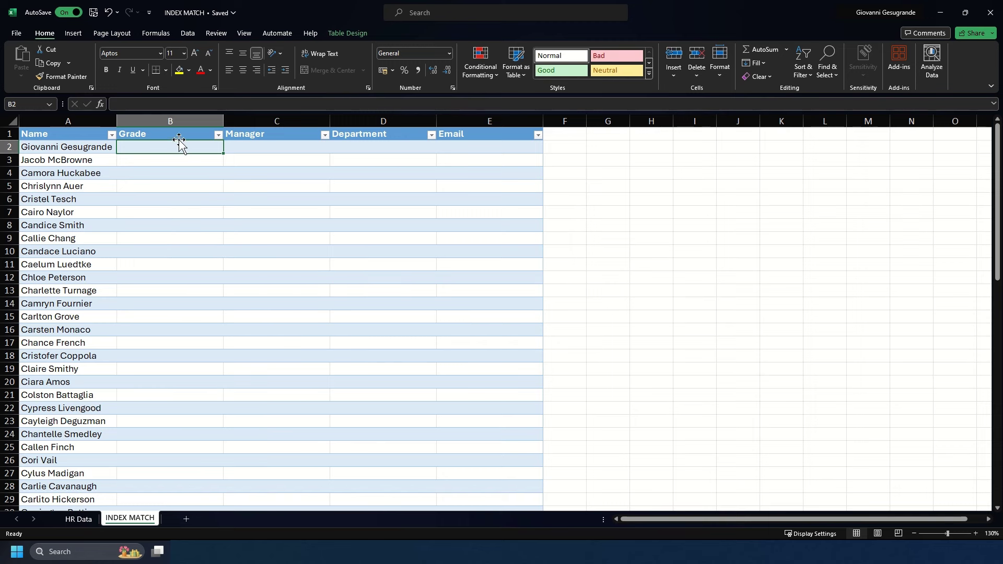
pyautogui.moveTo(162, 135); pyautogui.dragTo(488, 113)
pyautogui.click(211, 146)
pyautogui.write('=')
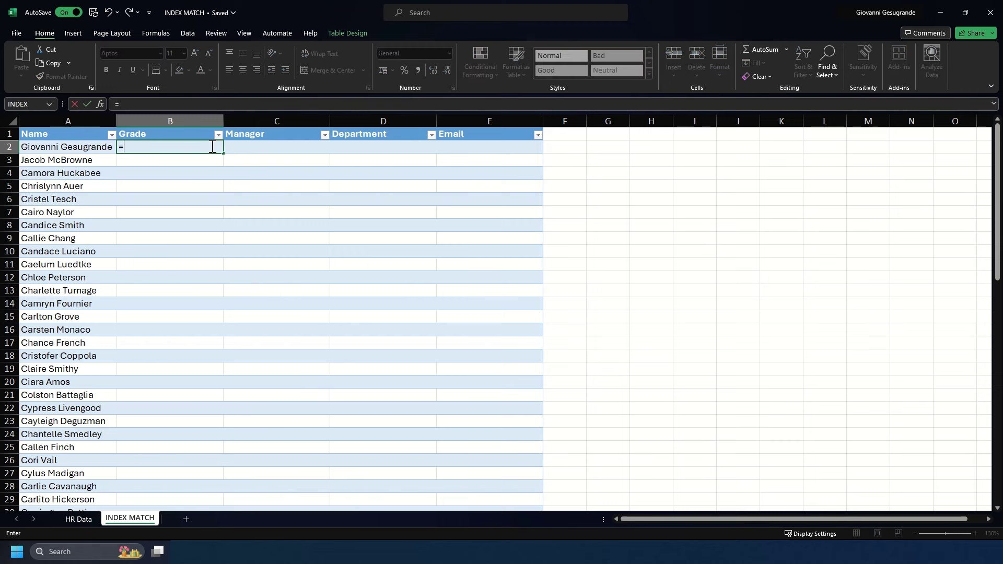
pyautogui.write('INDEX(')
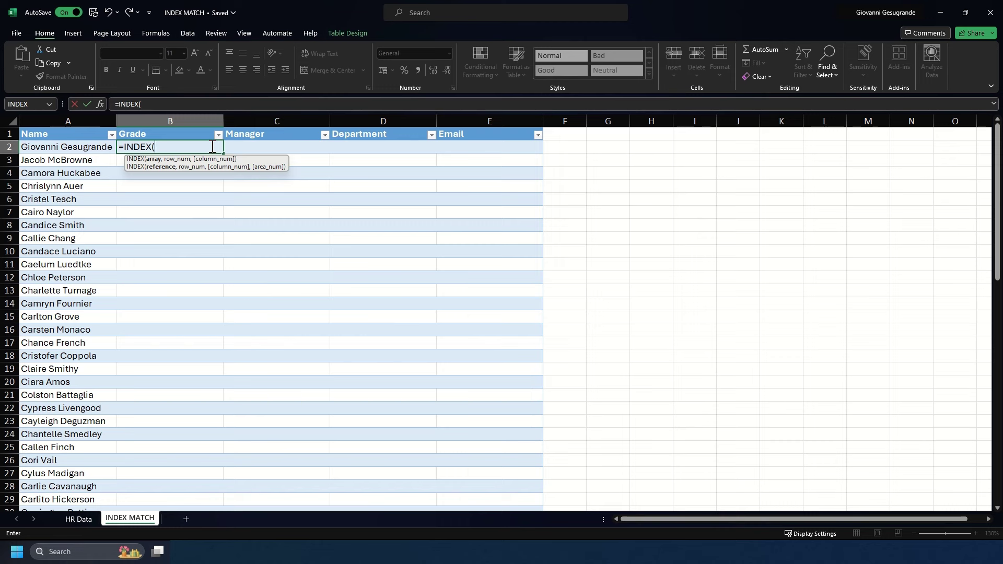
pyautogui.click(79, 522)
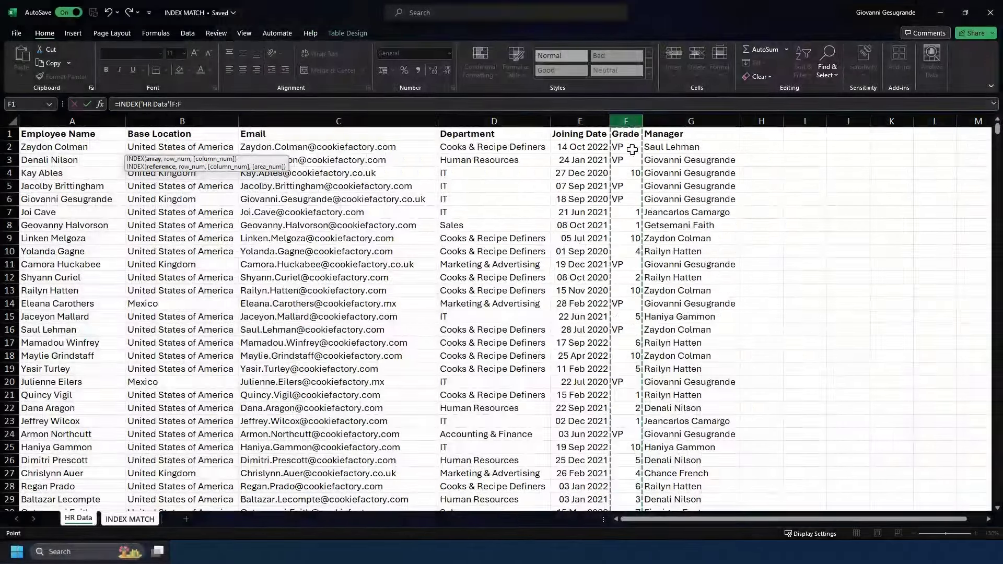
pyautogui.click(625, 121)
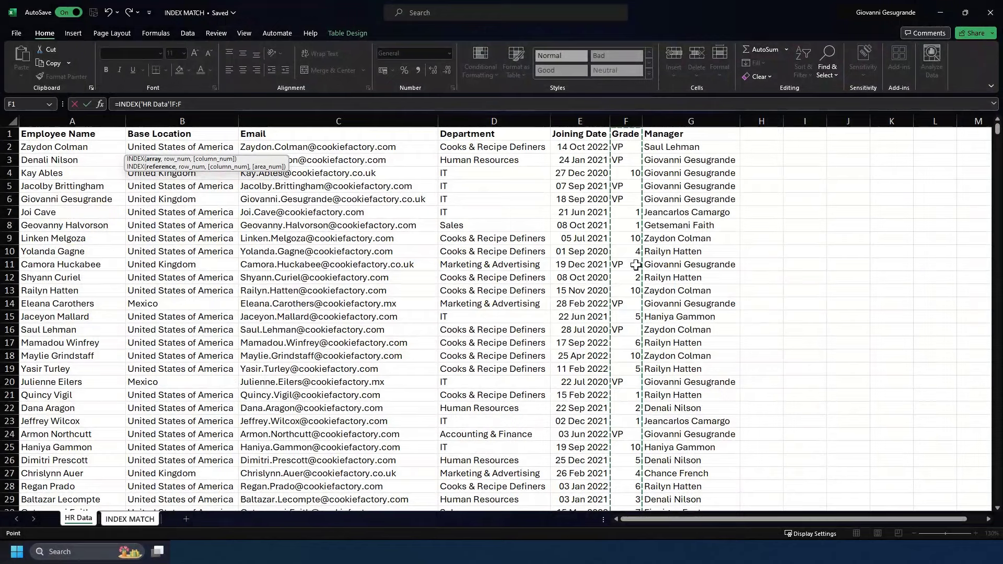
pyautogui.write(',')
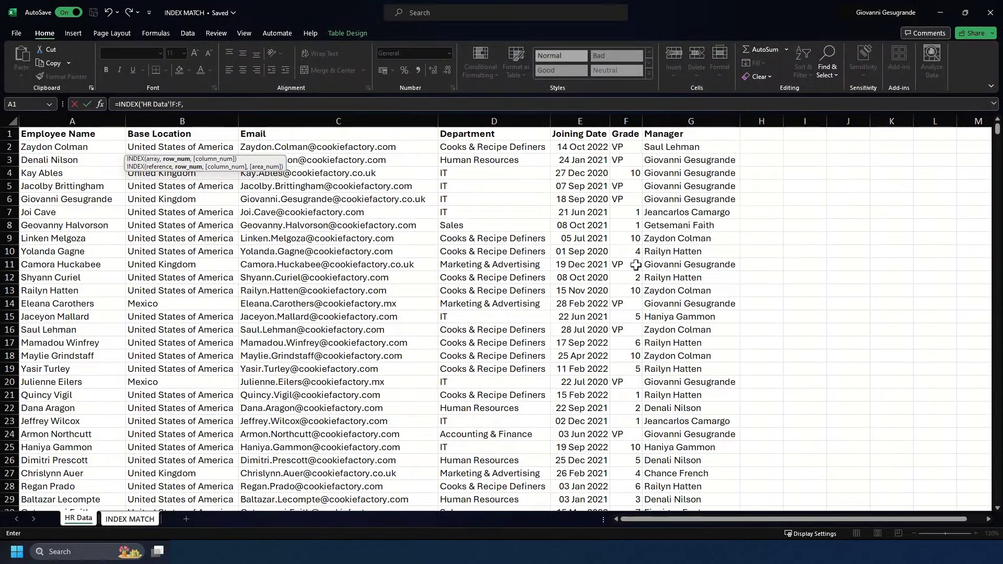
pyautogui.write('MATCH(')
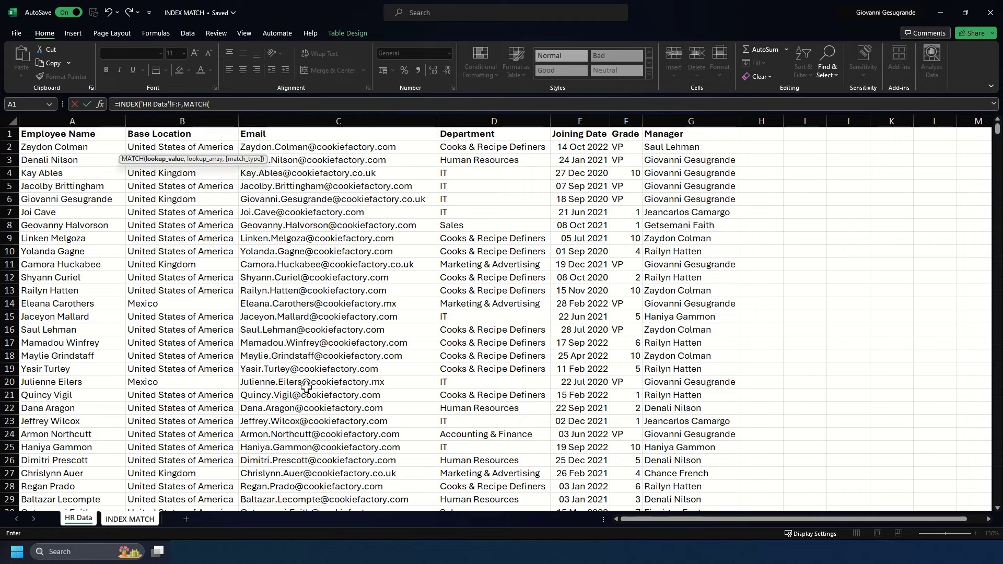
pyautogui.click(130, 519)
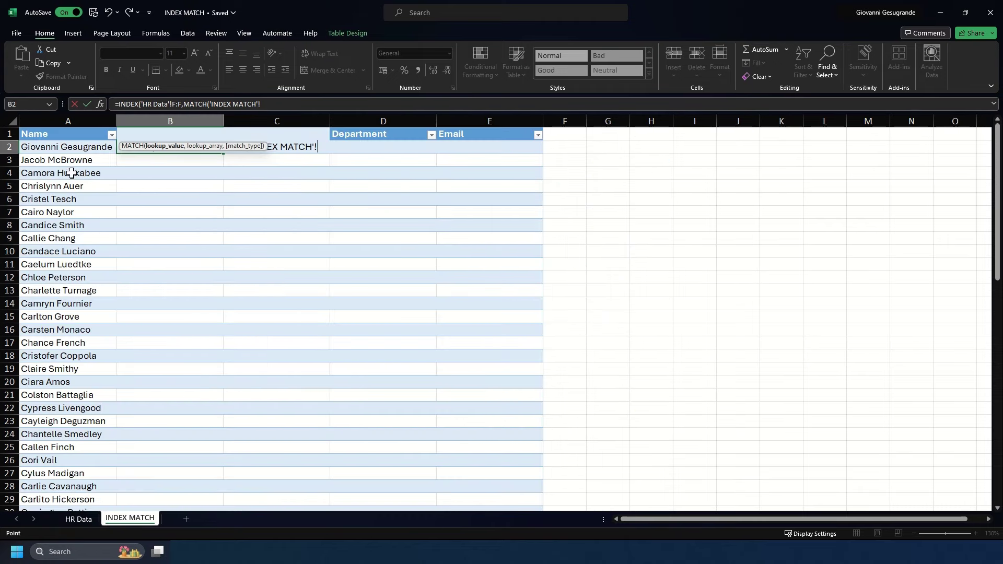
pyautogui.click(67, 148)
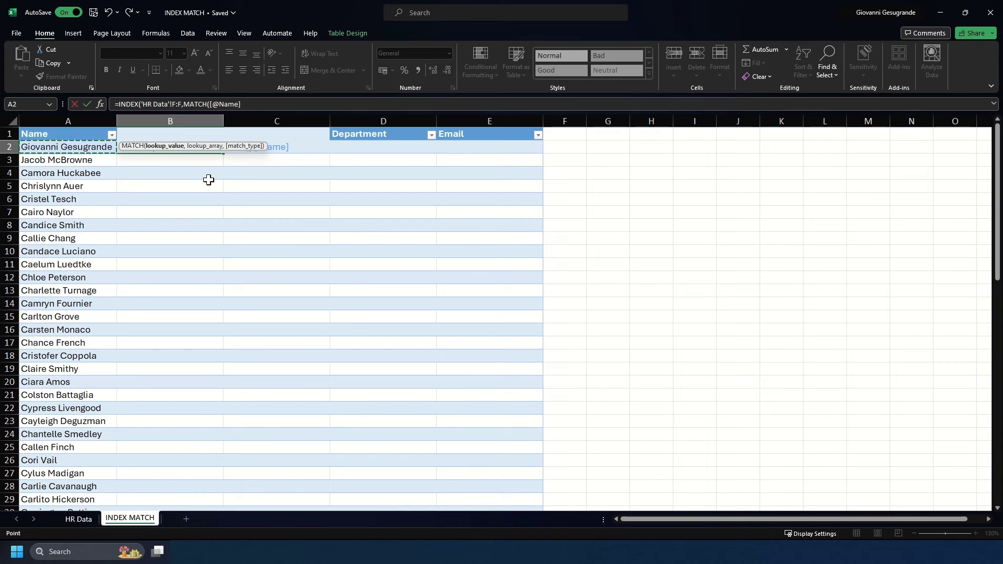
pyautogui.write(',')
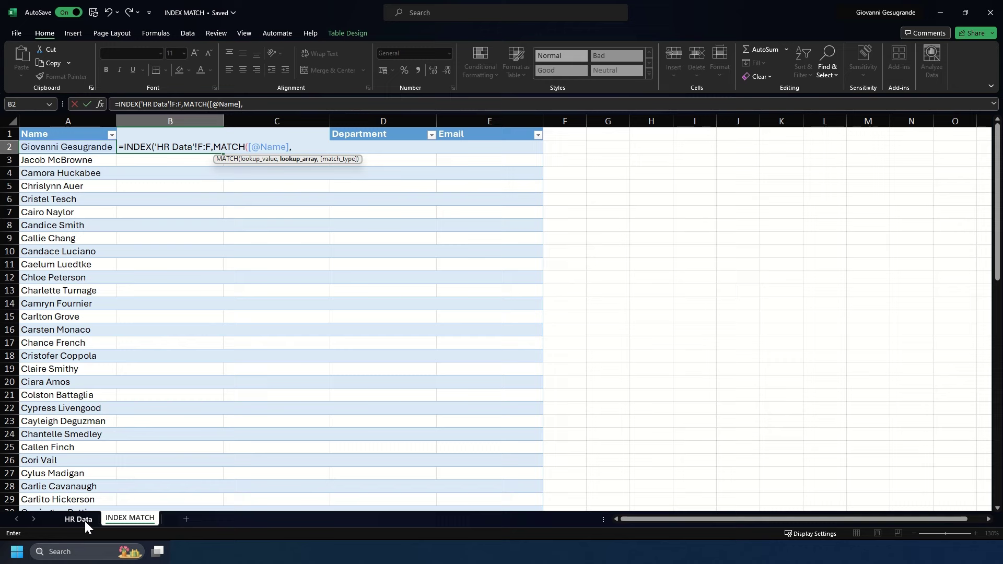
pyautogui.click(79, 519)
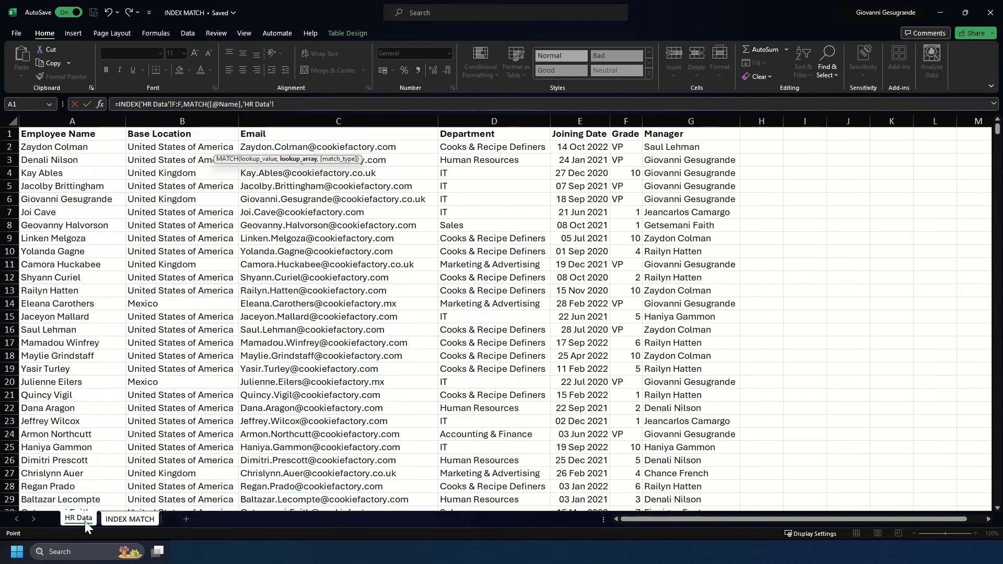
pyautogui.click(98, 116)
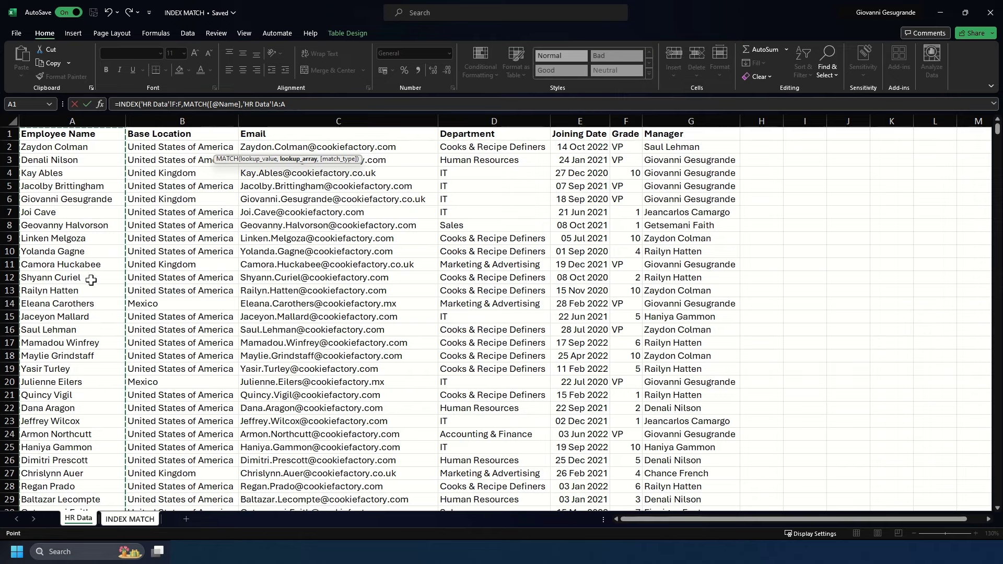
pyautogui.write(',')
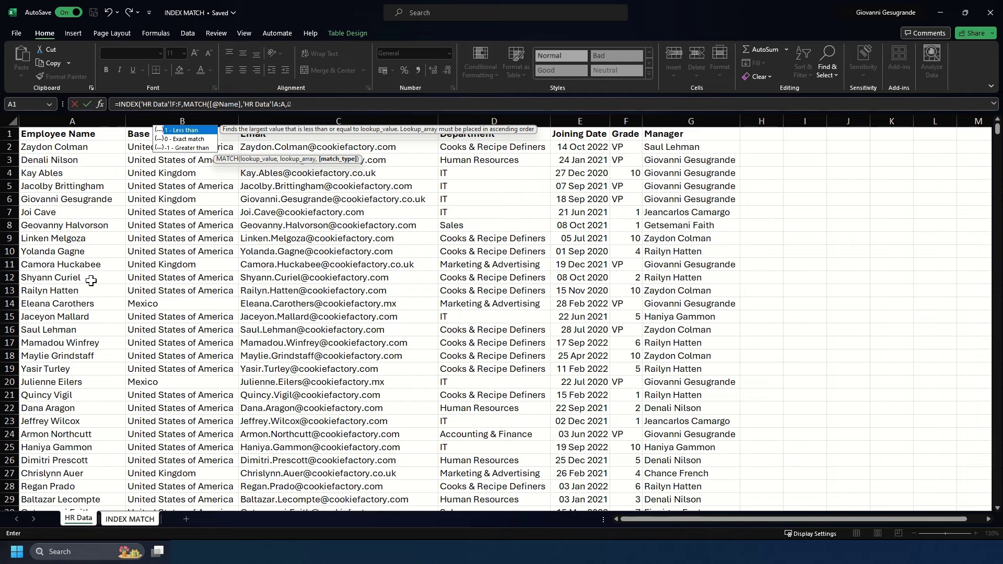
pyautogui.write('0)')
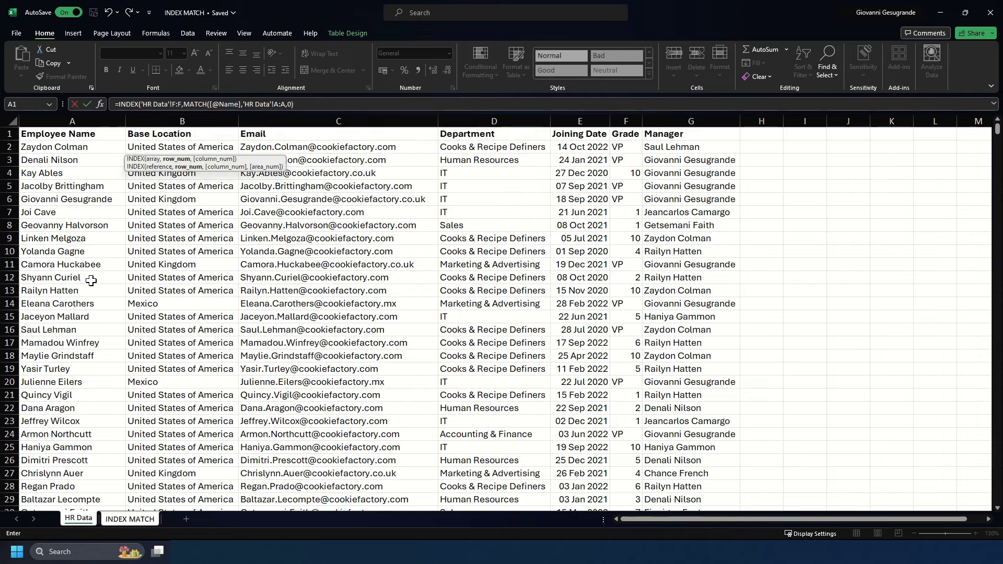
pyautogui.write(')')
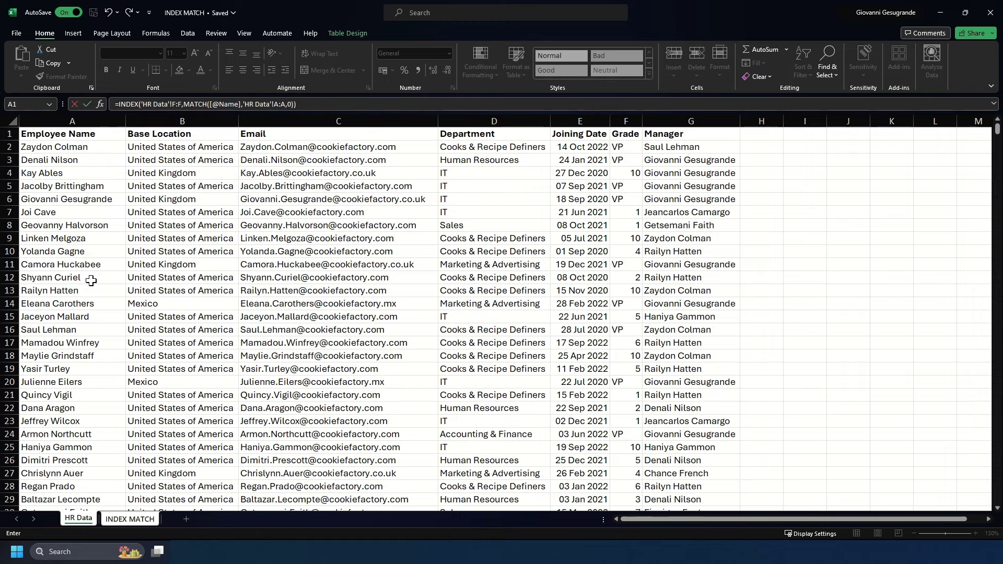
pyautogui.press('Return')
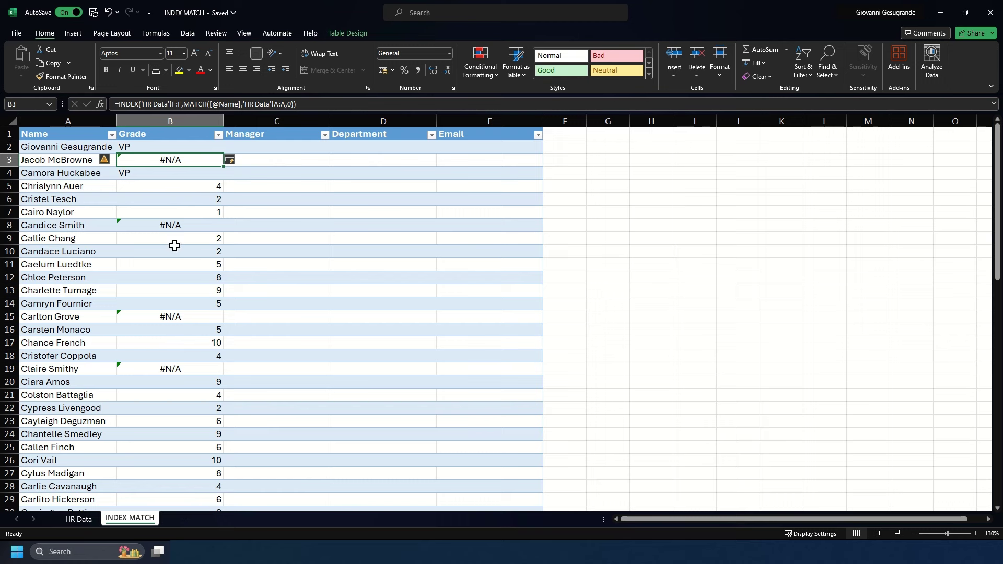
# Review the grade results and narrow column B to fit them.
pyautogui.scroll(-10, 169, 326)
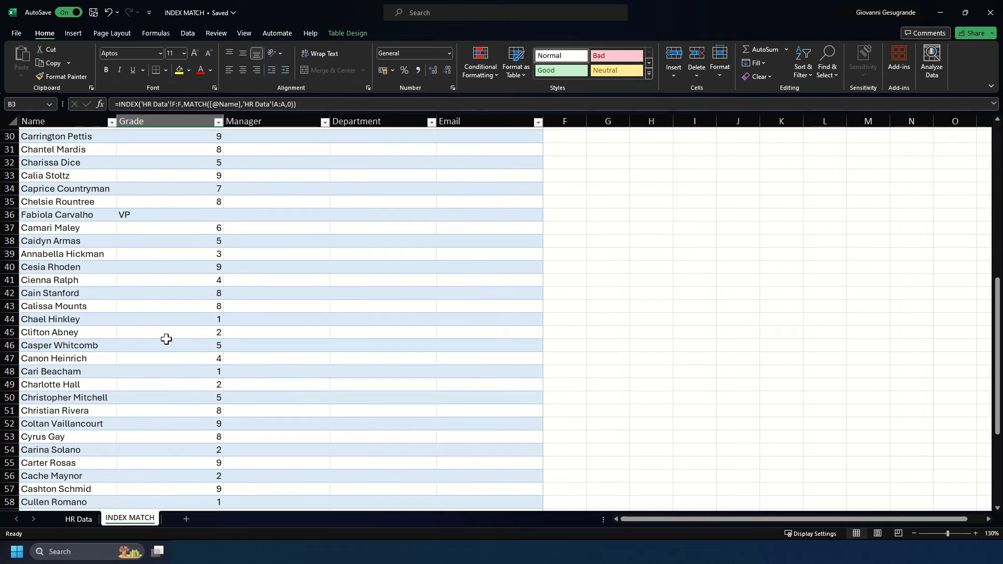
pyautogui.scroll(5, 166, 339)
pyautogui.scroll(4, 166, 339)
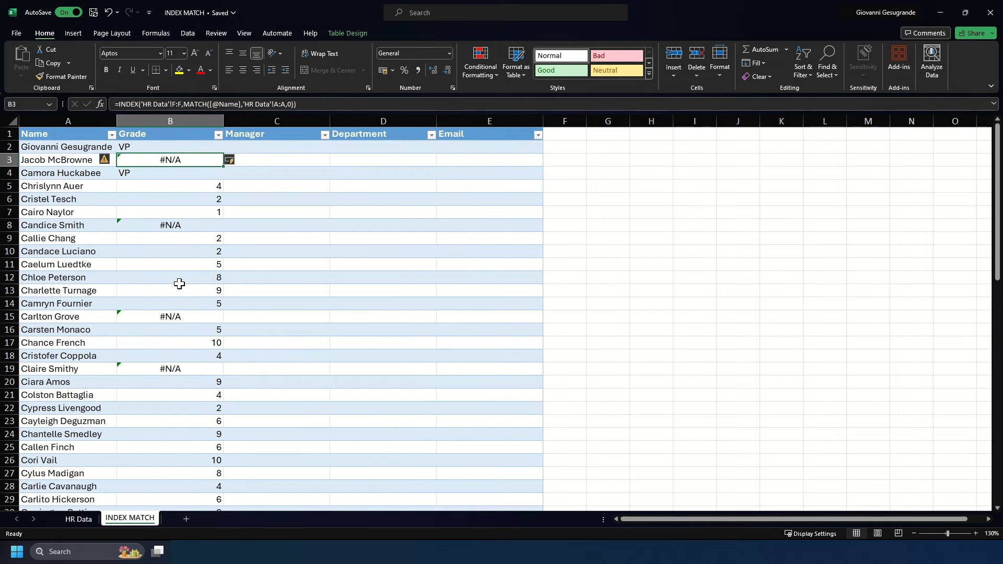
pyautogui.moveTo(218, 122); pyautogui.dragTo(160, 122)
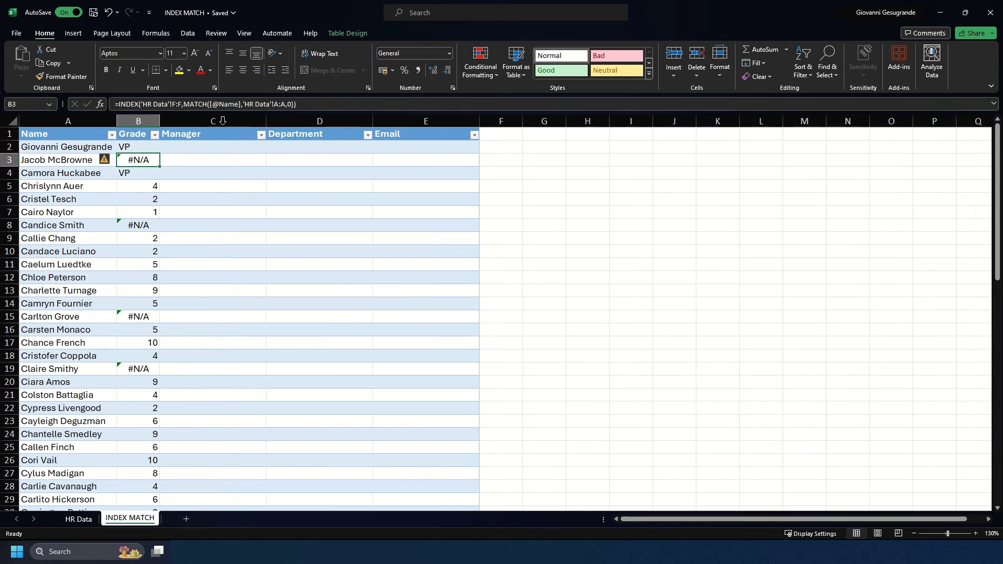
pyautogui.click(140, 143)
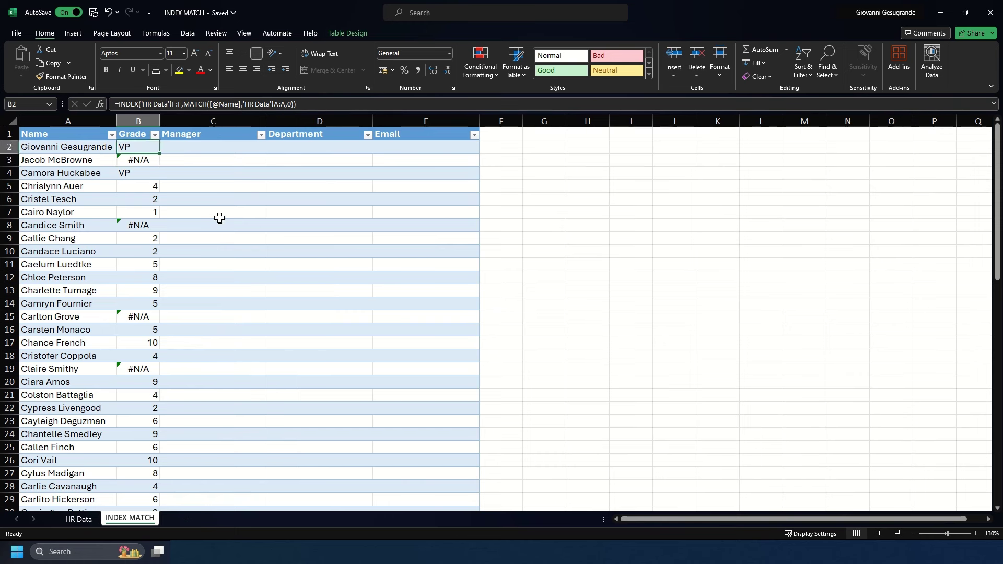
# Wrap the B2 Grade formula in IFNA with the fallback "Employee Not Found".
pyautogui.click(126, 104)
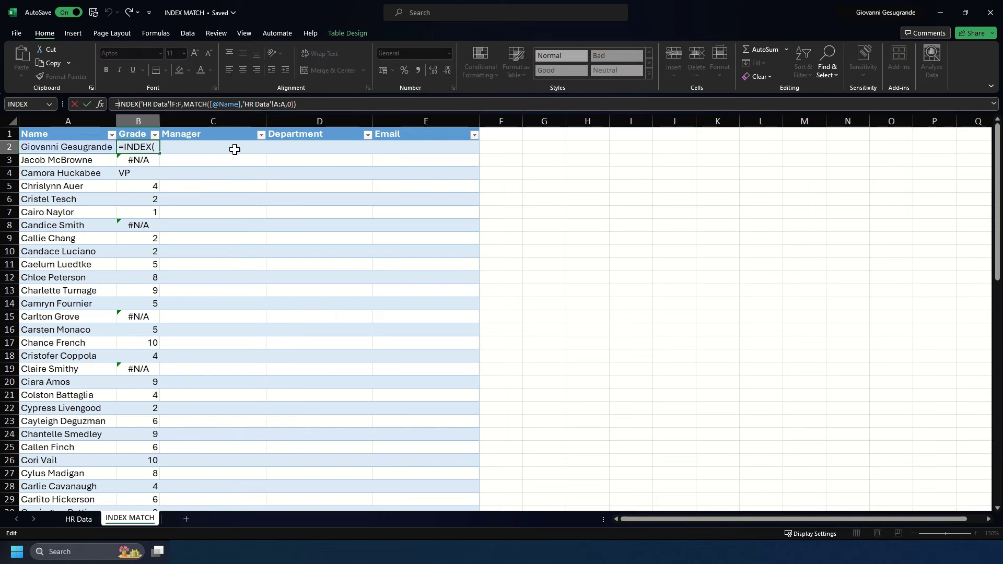
pyautogui.write('IFNA(')
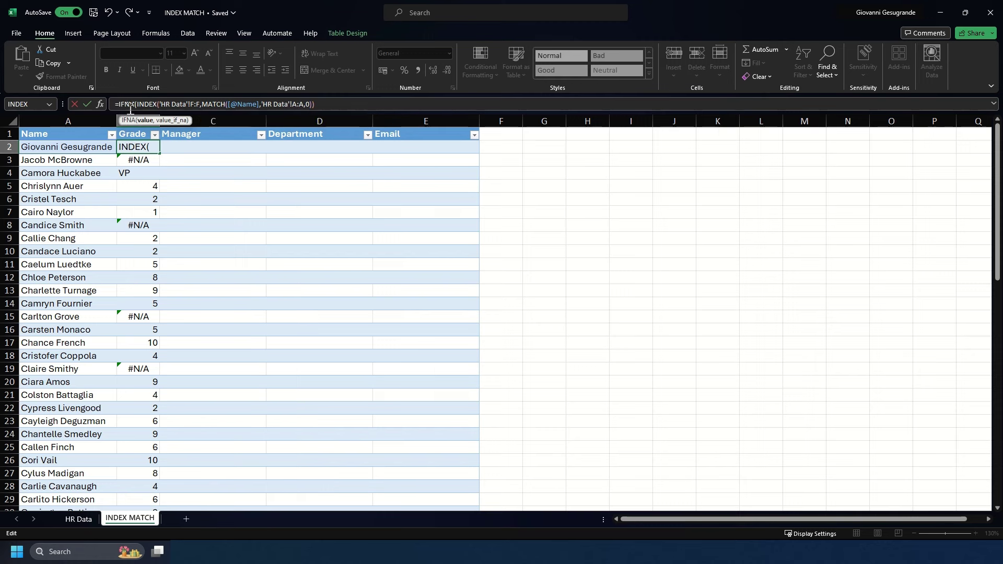
pyautogui.click(335, 102)
pyautogui.write(',')
pyautogui.write('Employee Not Found")')
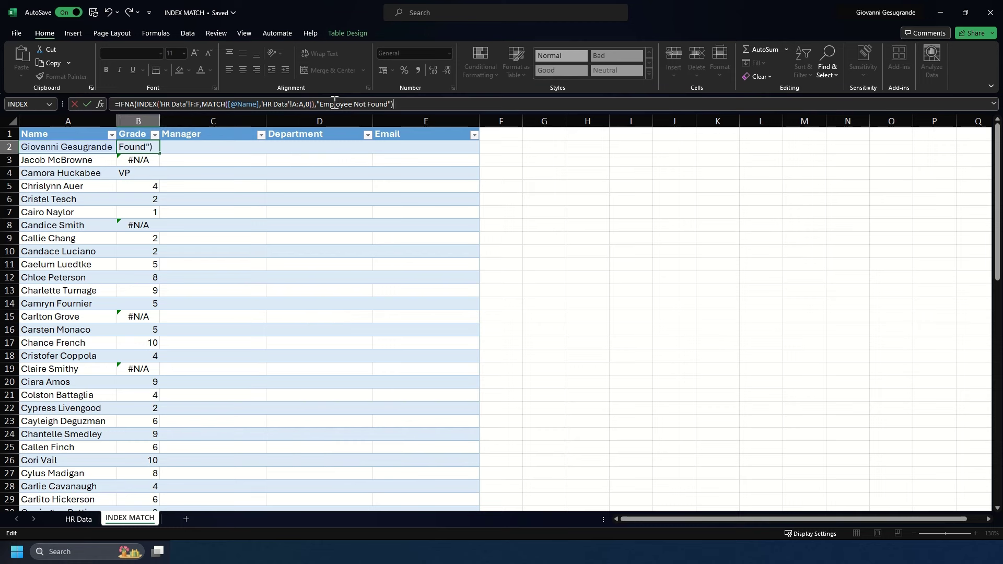
pyautogui.press('Return')
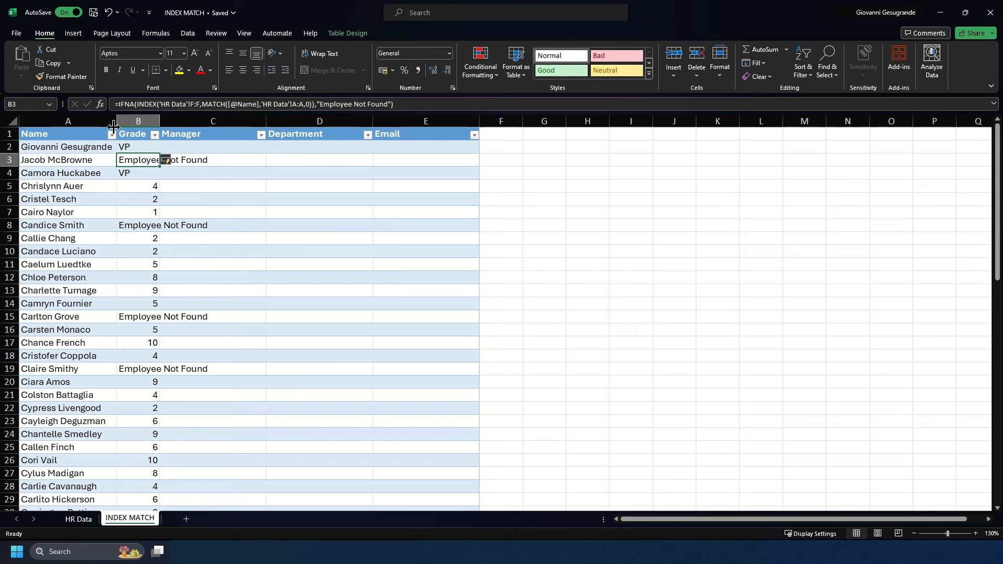
# Widen column B to fit "Employee Not Found" and check an unmatched row.
pyautogui.moveTo(164, 121); pyautogui.dragTo(212, 121)
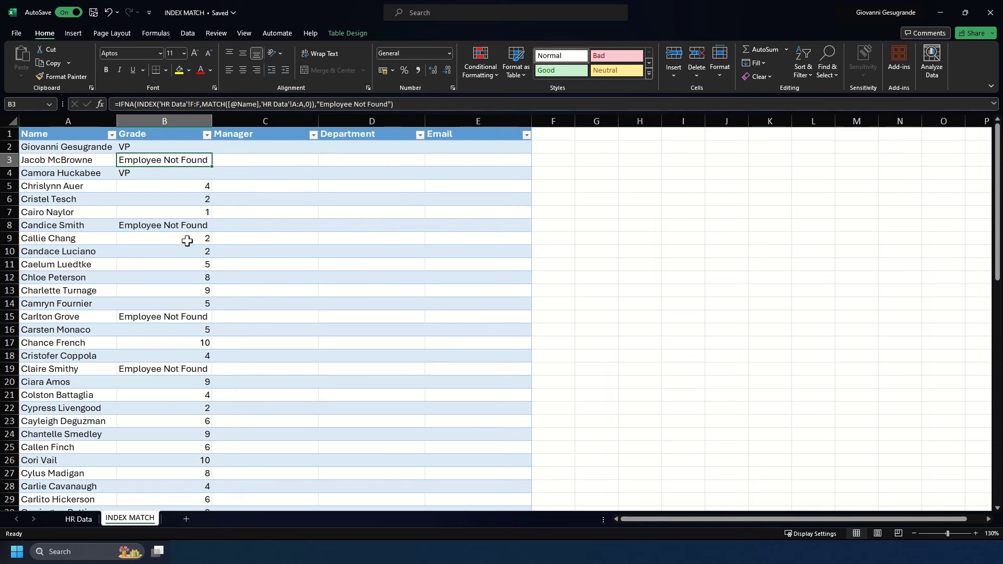
pyautogui.click(166, 229)
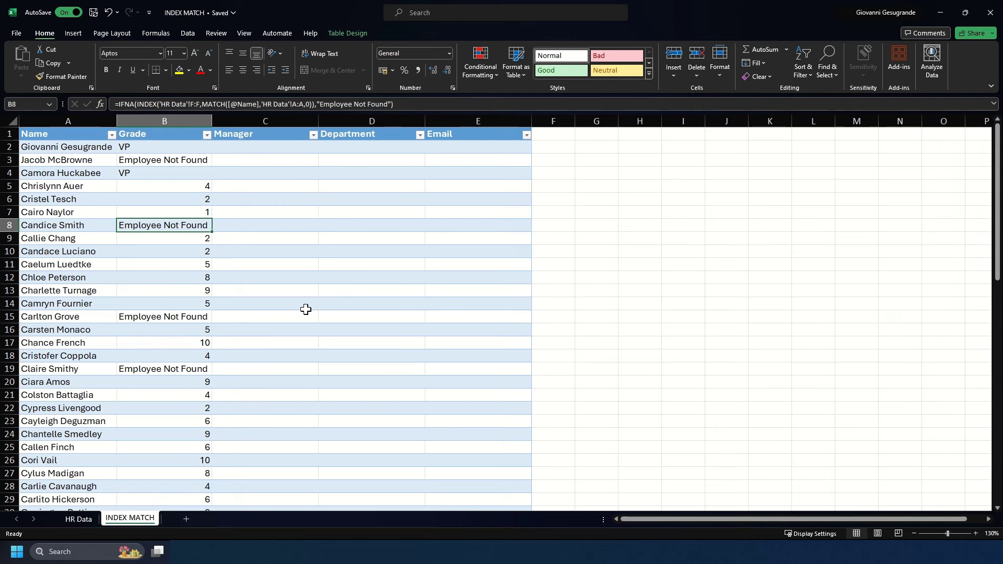
pyautogui.click(264, 147)
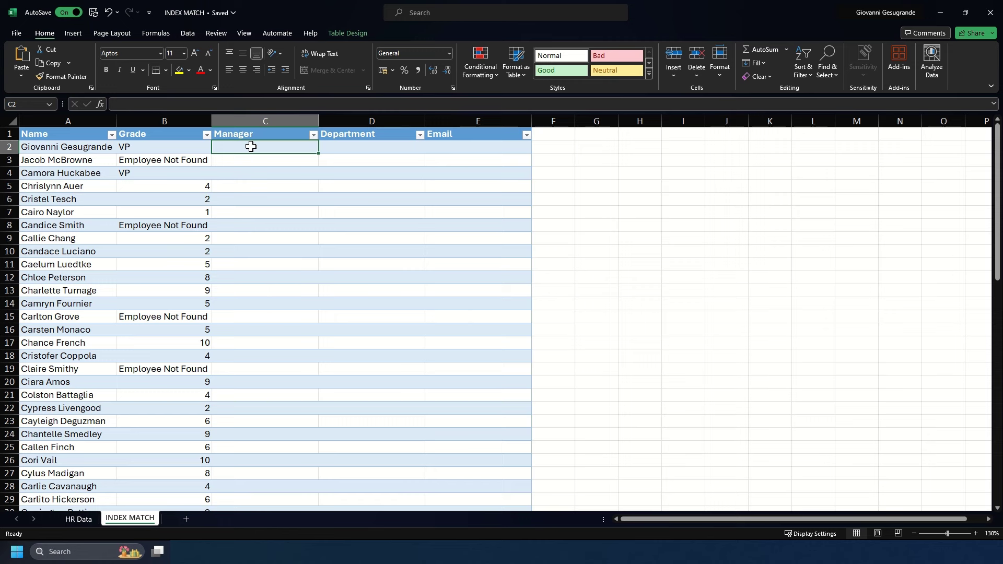
pyautogui.write('=ifna')
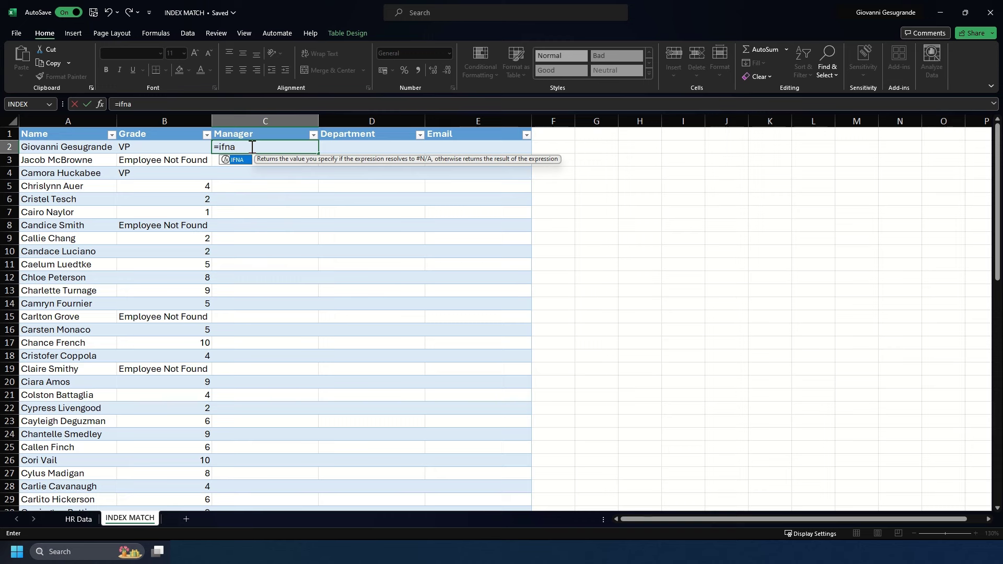
pyautogui.press('Tab')
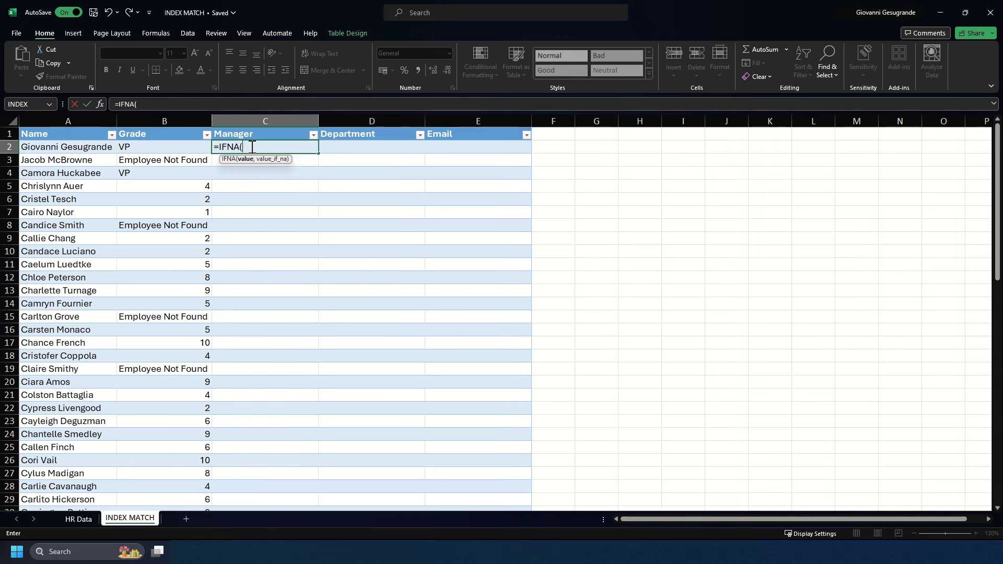
pyautogui.write('index(')
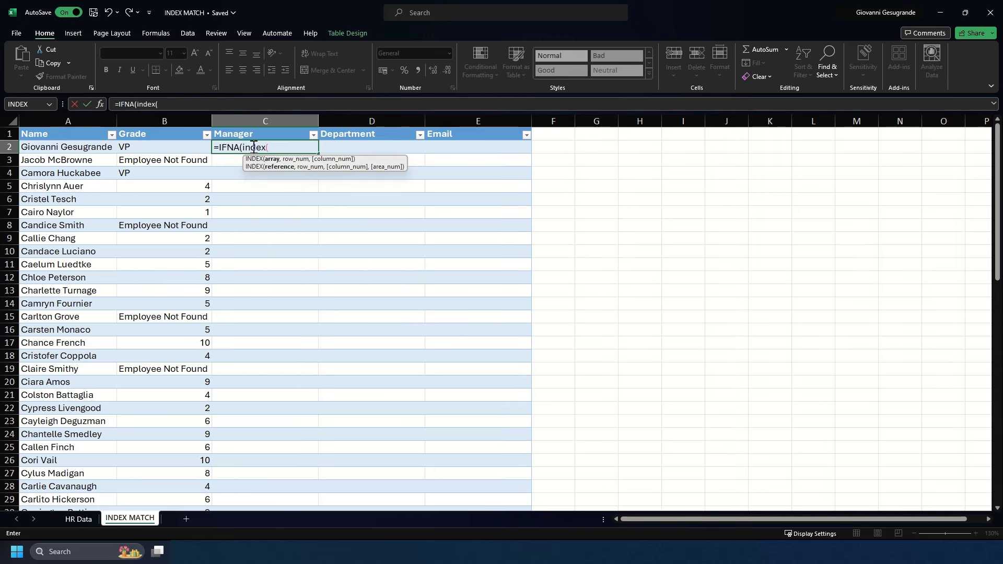
pyautogui.click(87, 518)
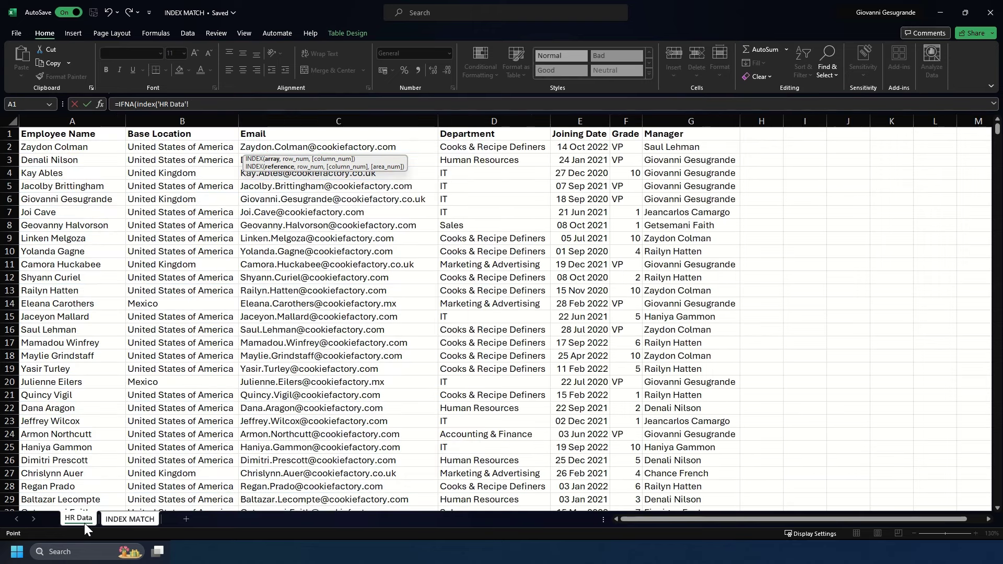
pyautogui.click(675, 112)
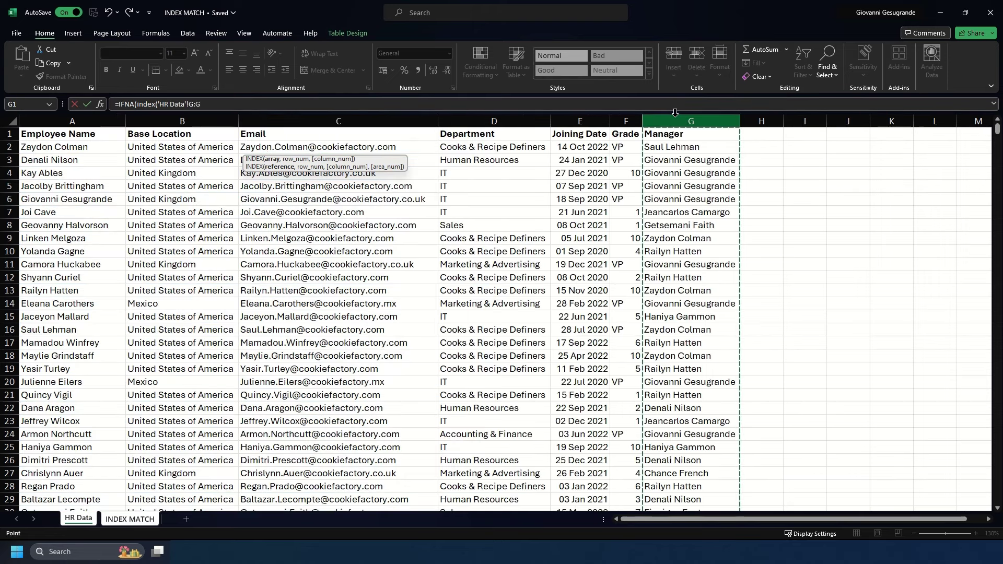
pyautogui.write(',')
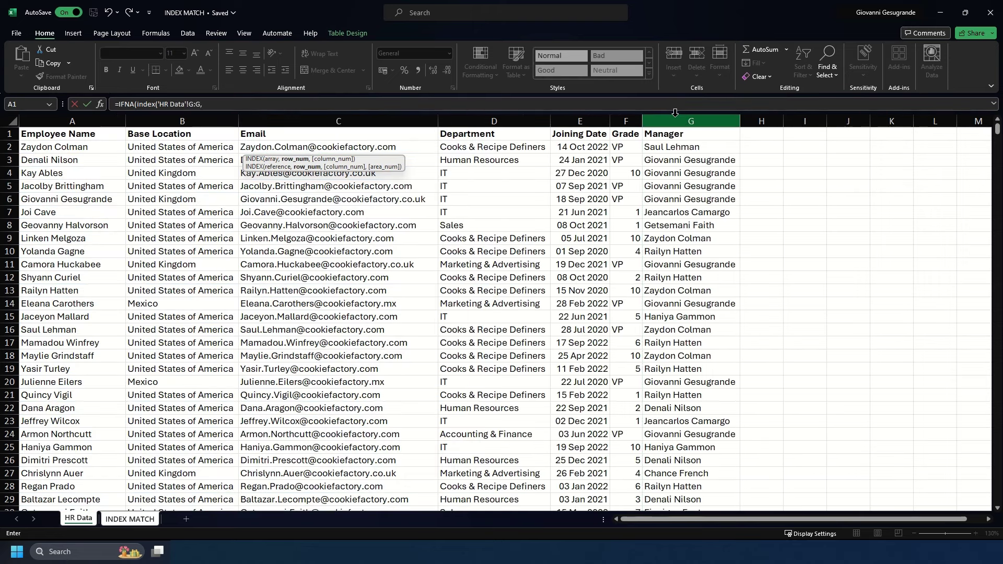
pyautogui.write('MATCH(')
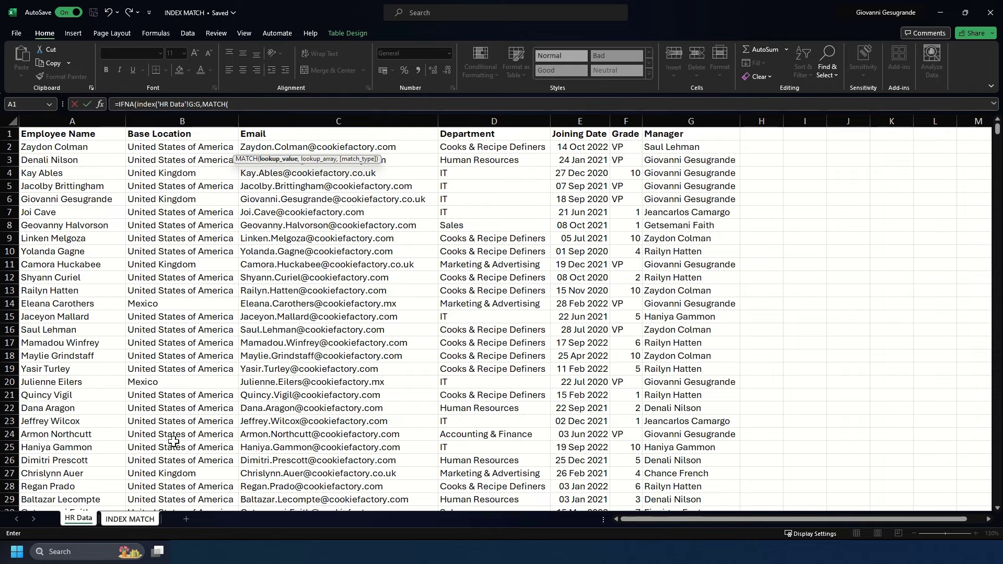
pyautogui.click(130, 519)
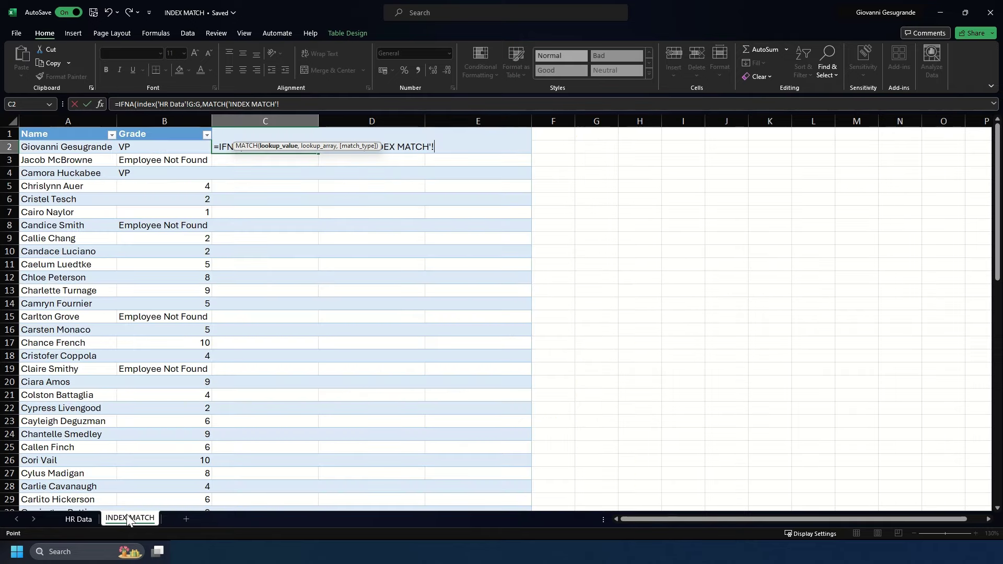
pyautogui.click(80, 149)
pyautogui.write(',')
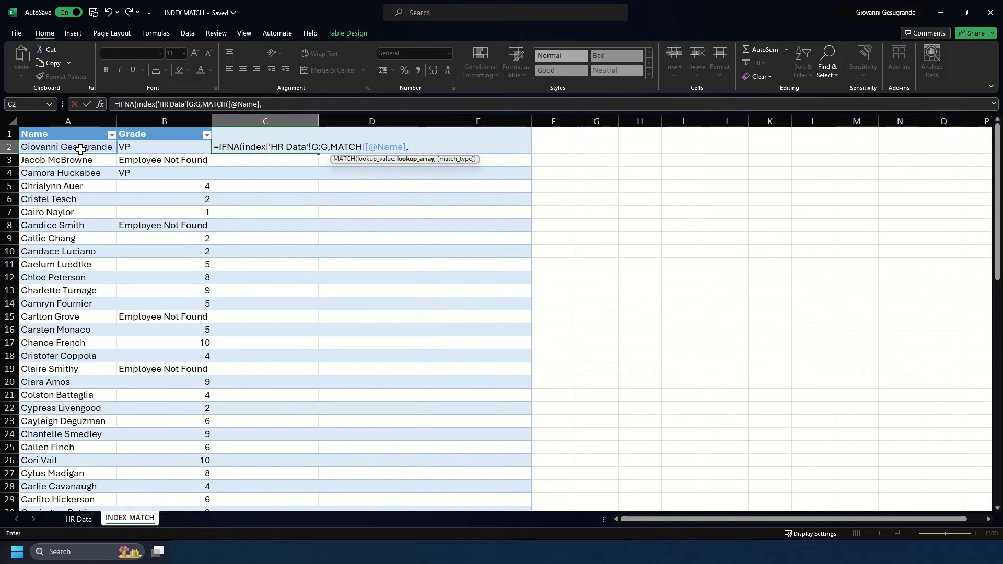
pyautogui.click(79, 518)
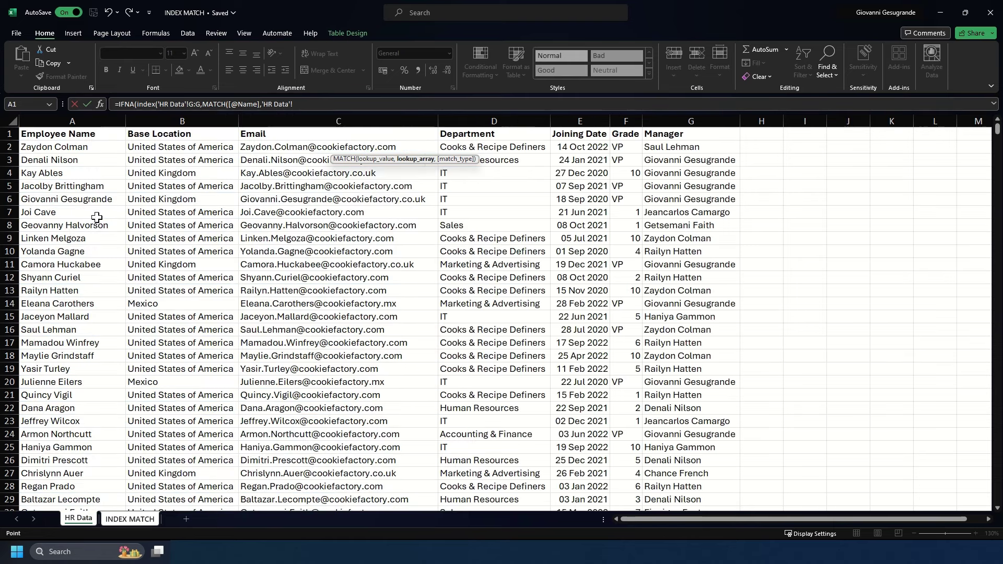
pyautogui.click(83, 117)
pyautogui.write(',')
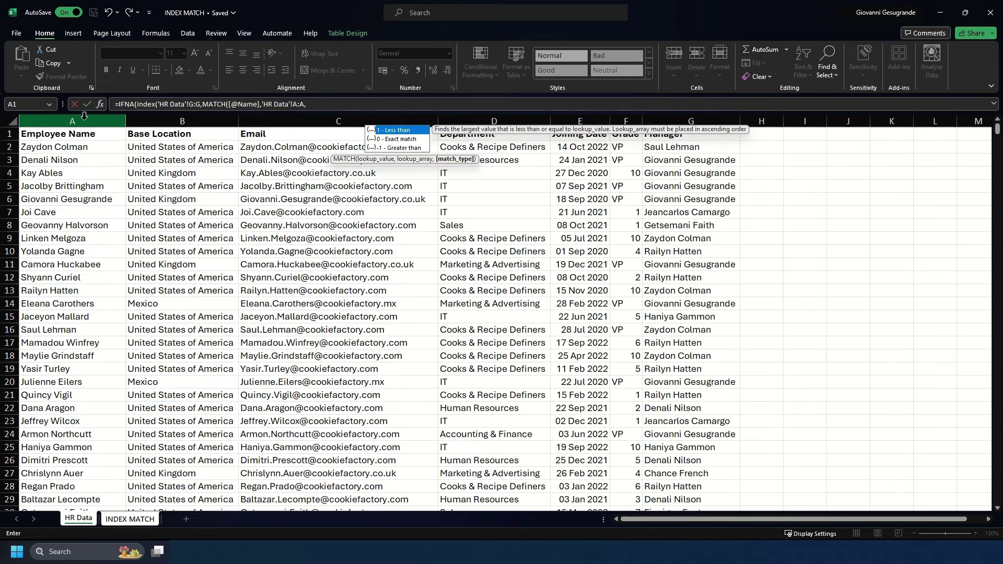
pyautogui.write('0))')
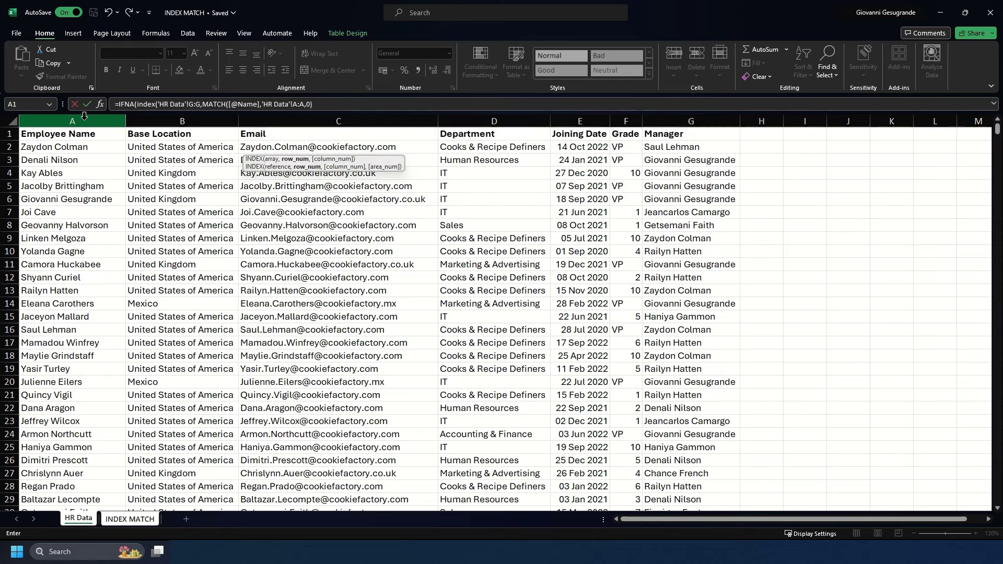
pyautogui.write(',"Employee Not Found')
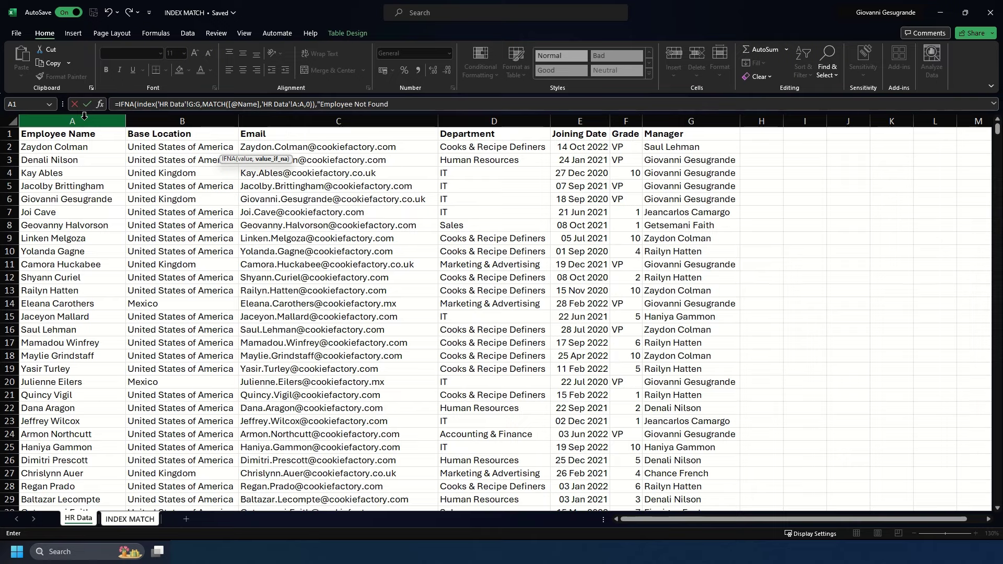
pyautogui.press('Return')
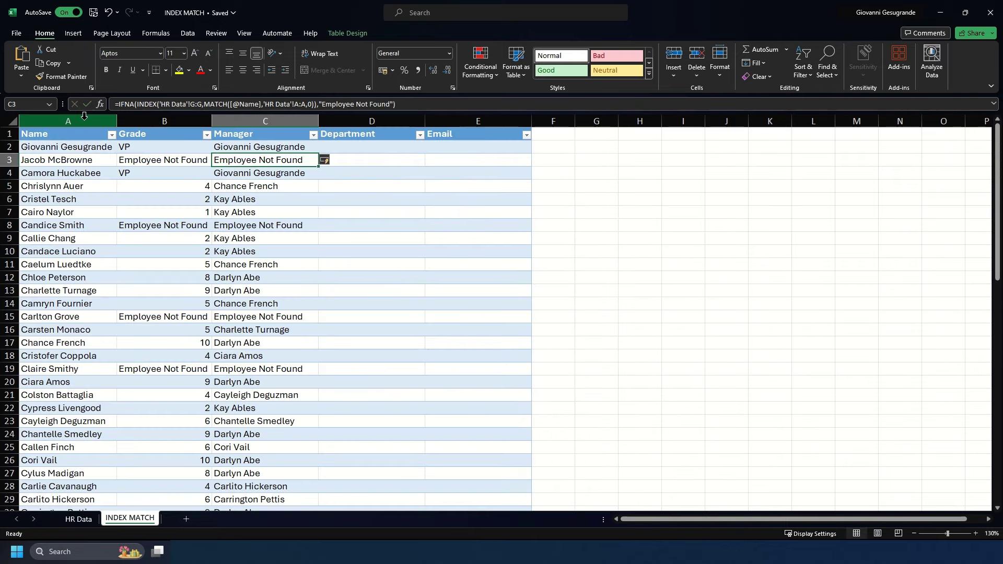
# In D2, start an INDEX on HR Data column D followed by MATCH.
pyautogui.press('Up')
pyautogui.press('Right')
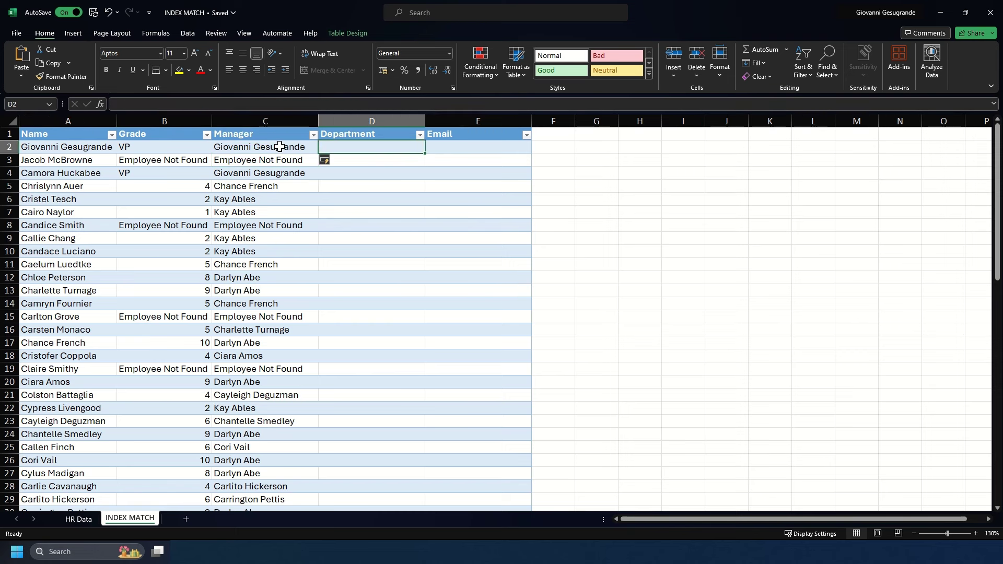
pyautogui.write('=index')
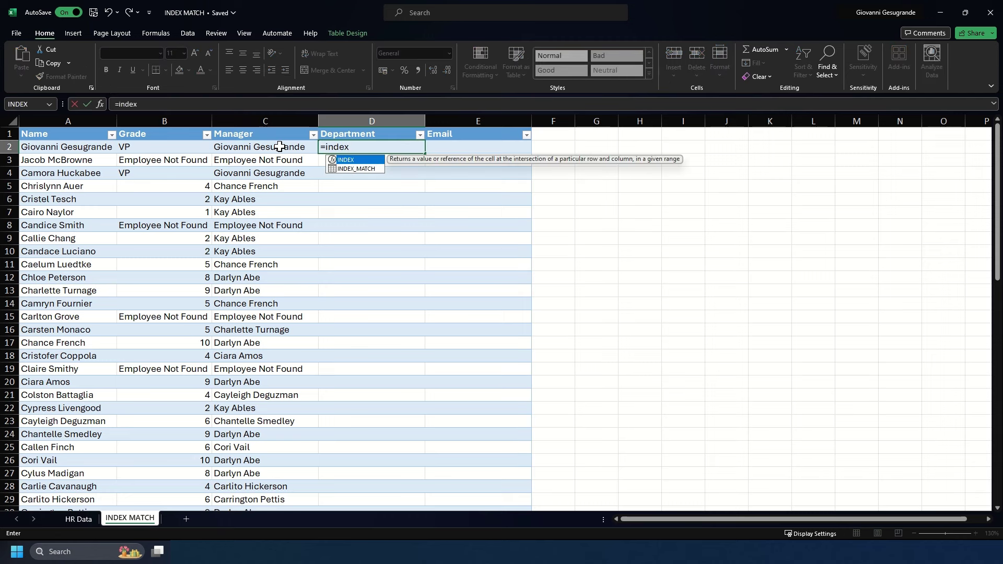
pyautogui.press('Tab')
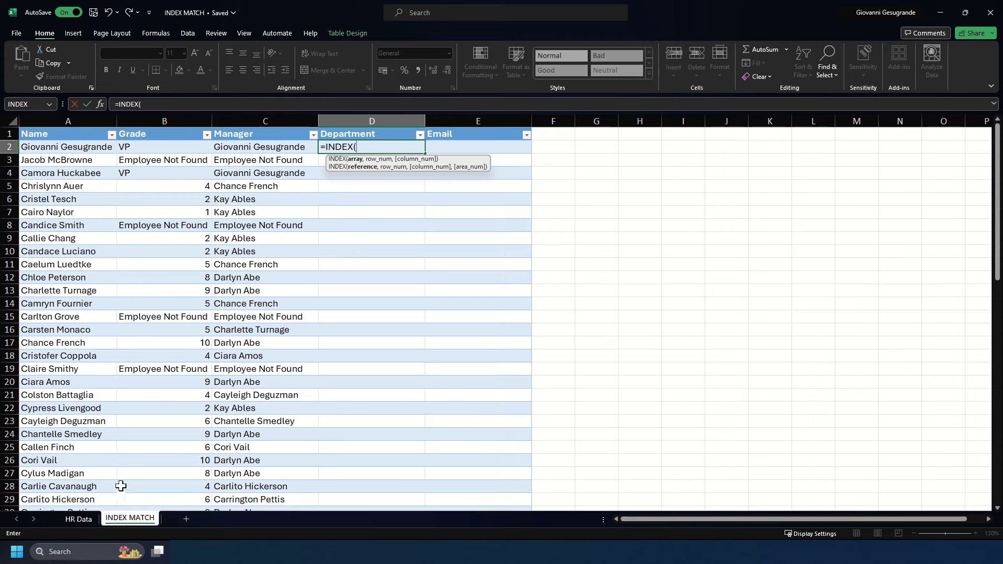
pyautogui.click(89, 518)
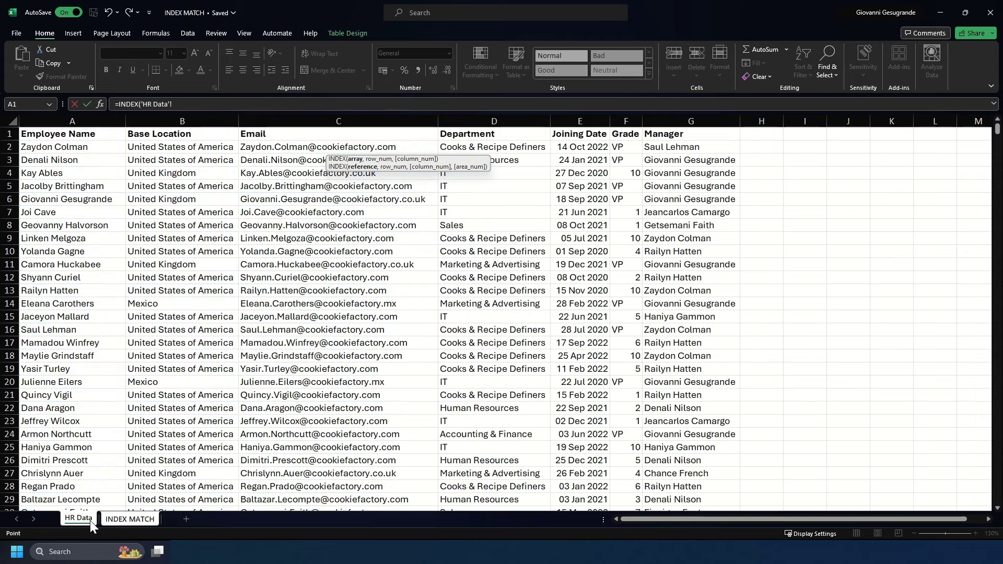
pyautogui.click(491, 113)
pyautogui.write(',match')
pyautogui.press('Tab')
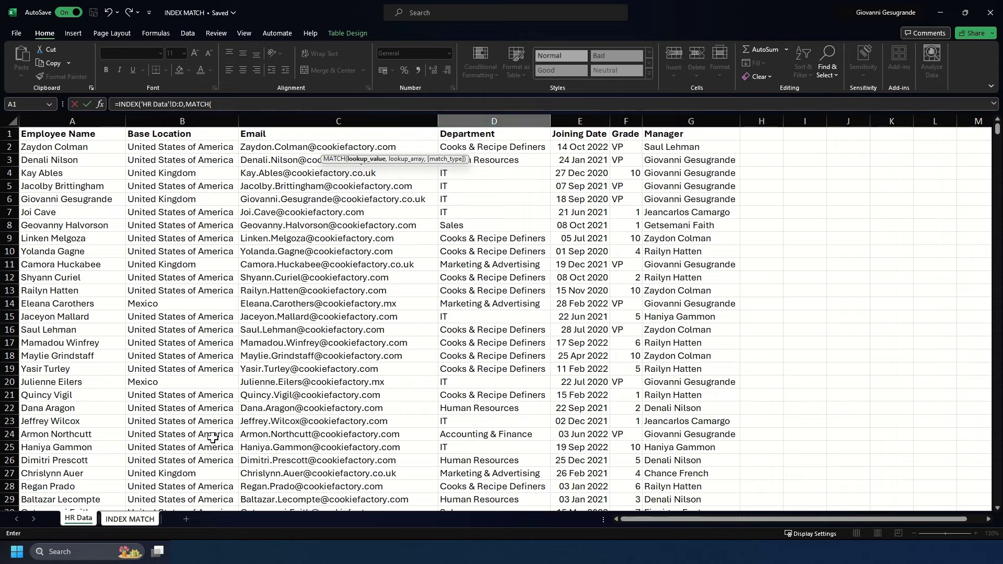
# Complete the MATCH using the row's Name, HR Data column A and exact match 0.
pyautogui.click(127, 516)
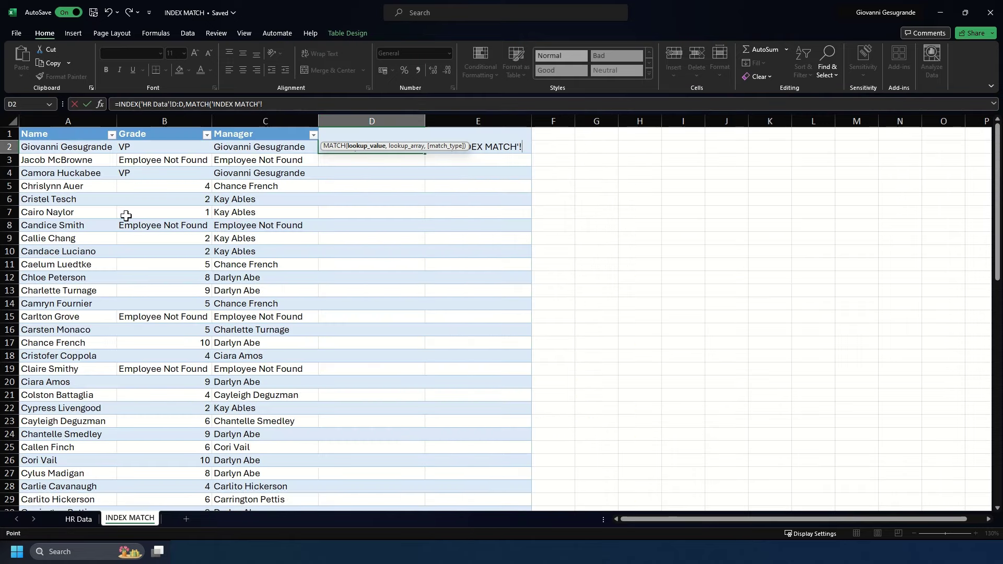
pyautogui.click(93, 147)
pyautogui.write(',')
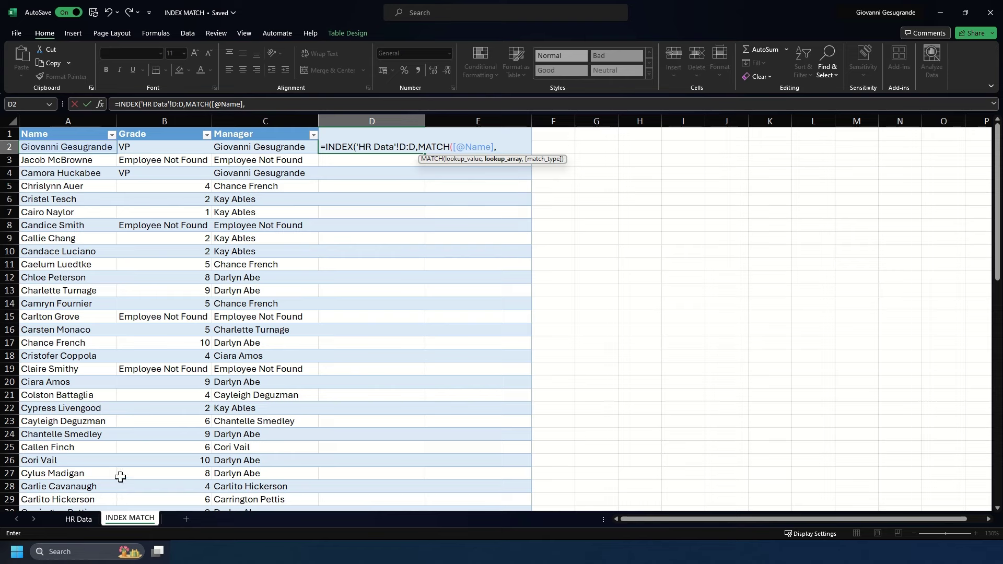
pyautogui.click(78, 518)
pyautogui.click(87, 116)
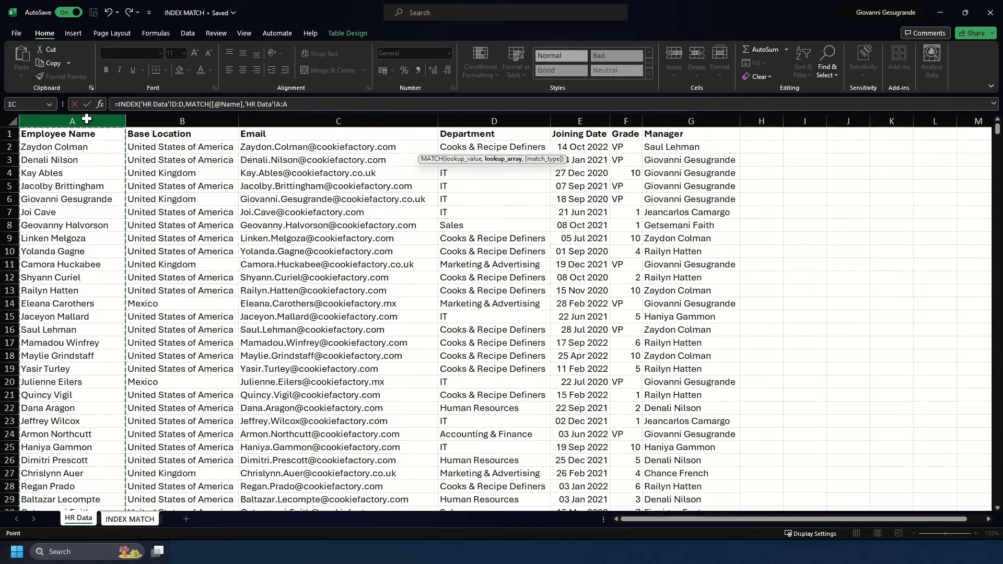
pyautogui.write(',')
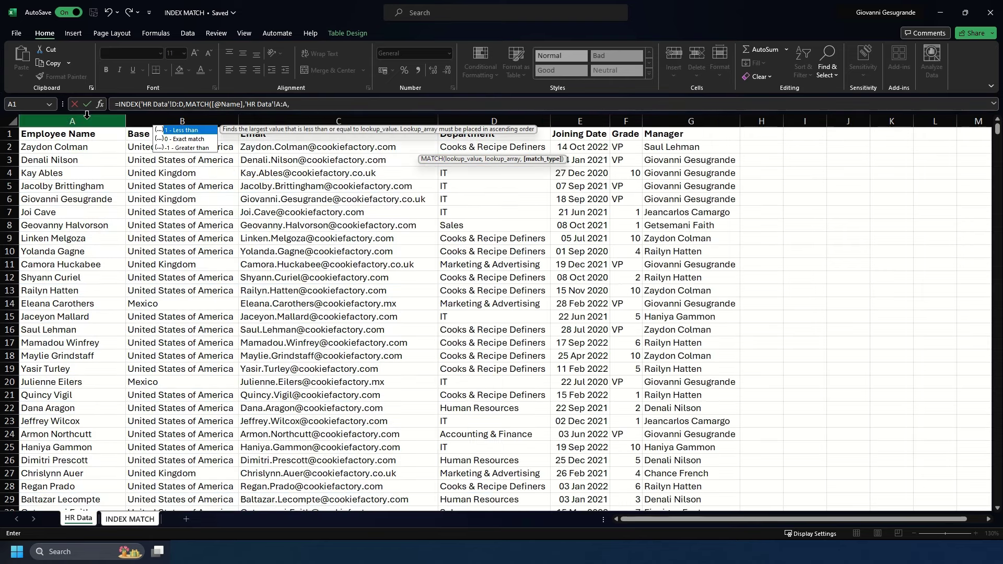
pyautogui.write('0))')
pyautogui.press('Return')
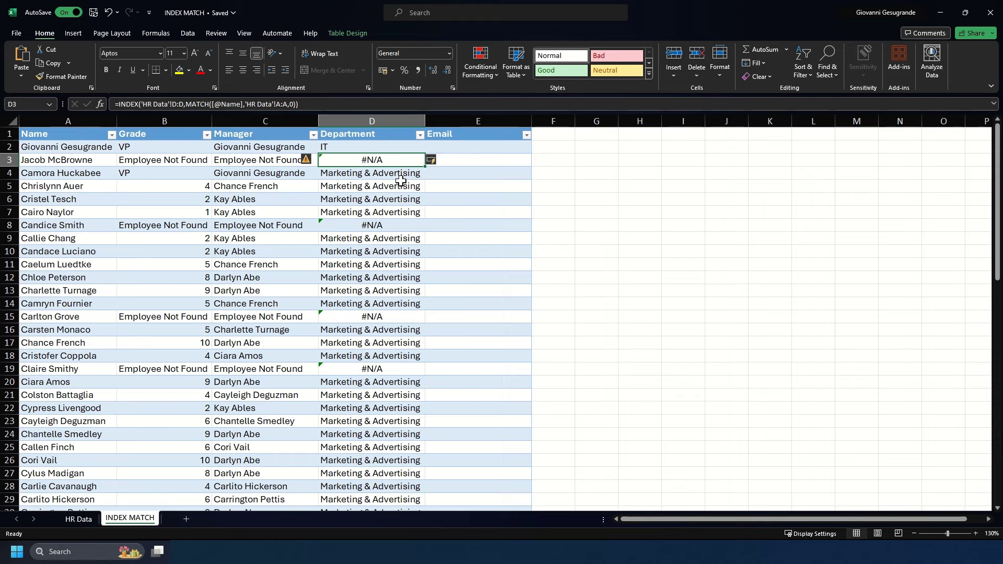
# Compare the D2 formula with D3, which shows #N/A for the missing employee.
pyautogui.click(367, 150)
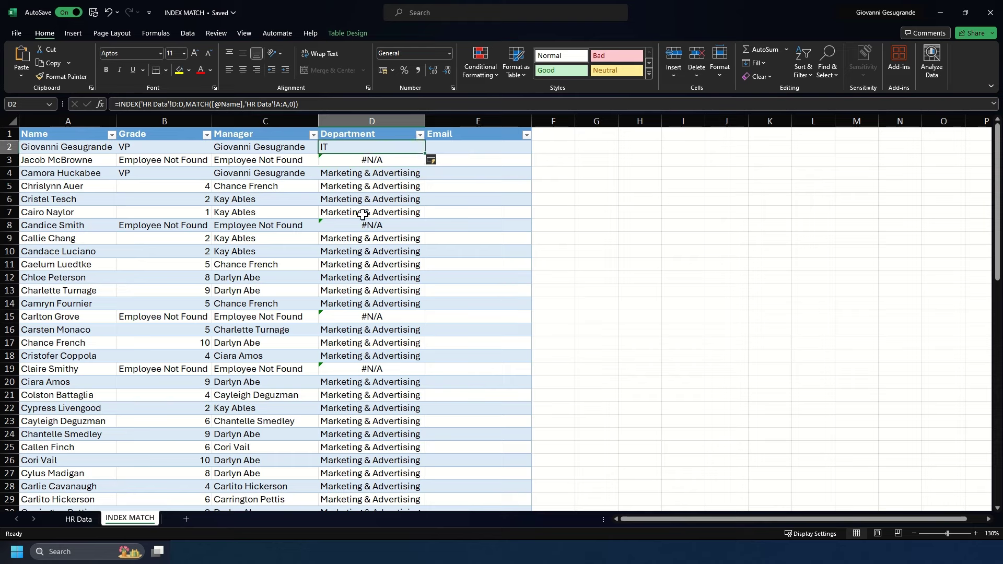
pyautogui.moveTo(301, 159); pyautogui.dragTo(516, 160)
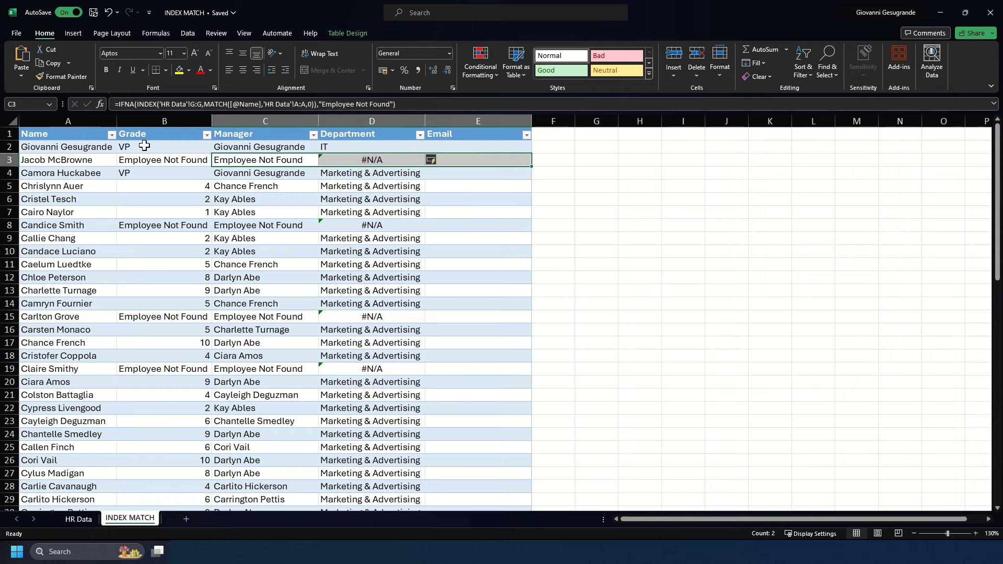
pyautogui.click(3, 160)
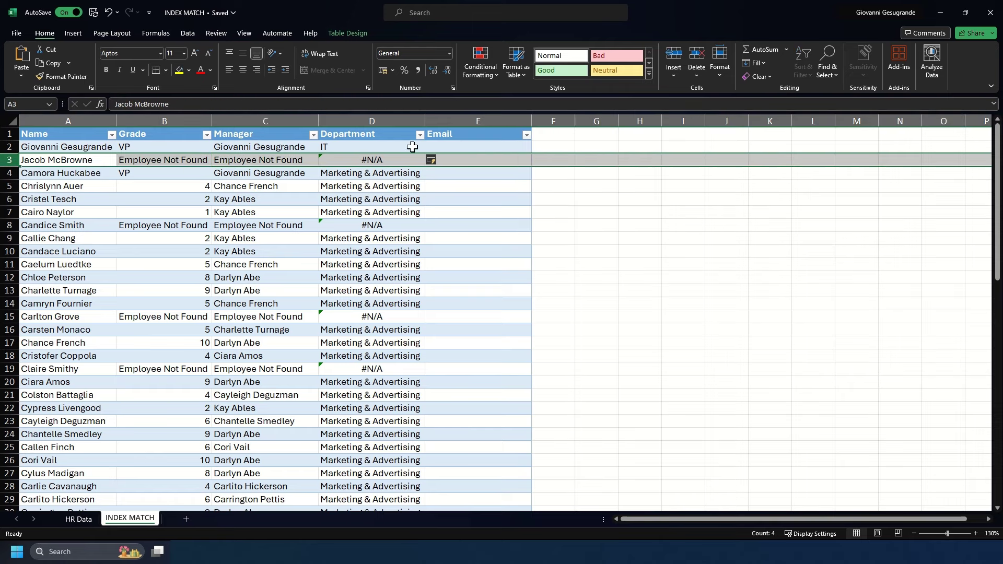
pyautogui.click(397, 162)
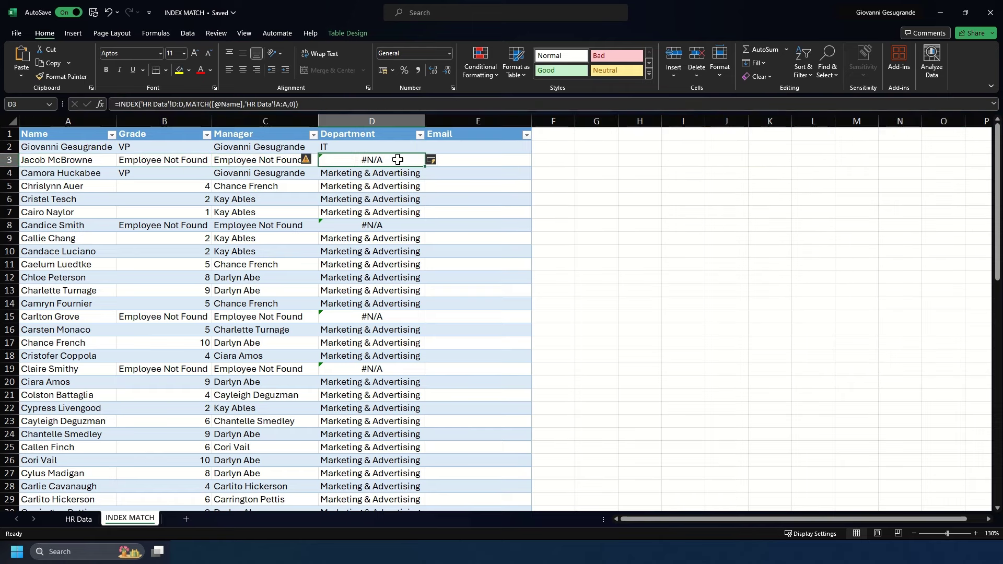
pyautogui.click(374, 146)
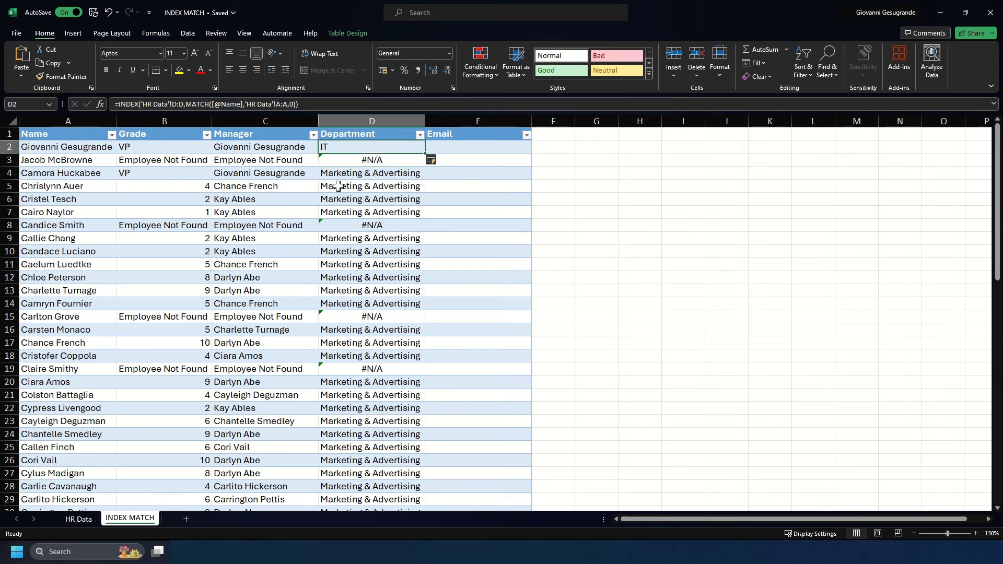
# In E2, start IFNA(INDEX('HR Data'!C:C, MATCH( for the Email lookup.
pyautogui.press('Right')
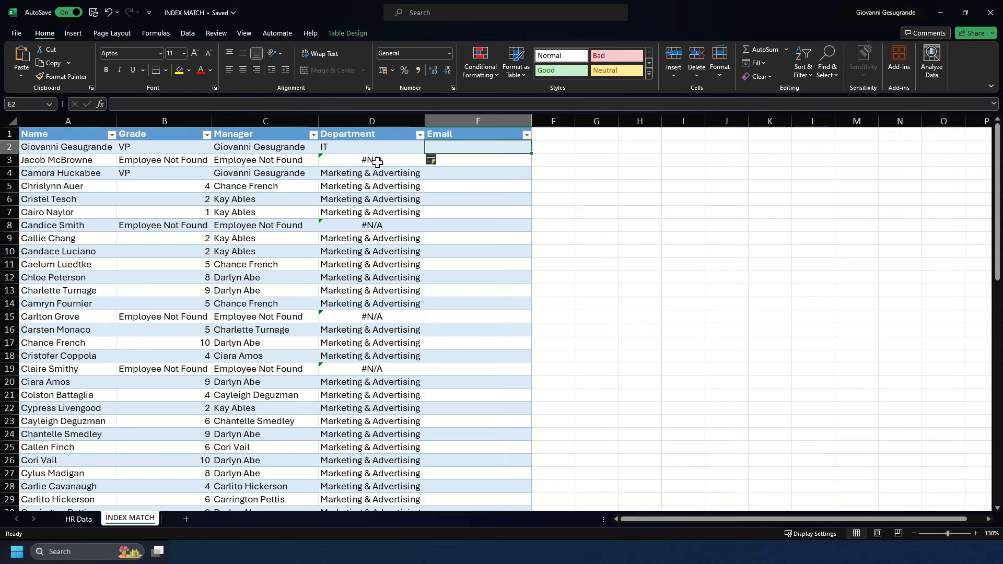
pyautogui.write('=ifn')
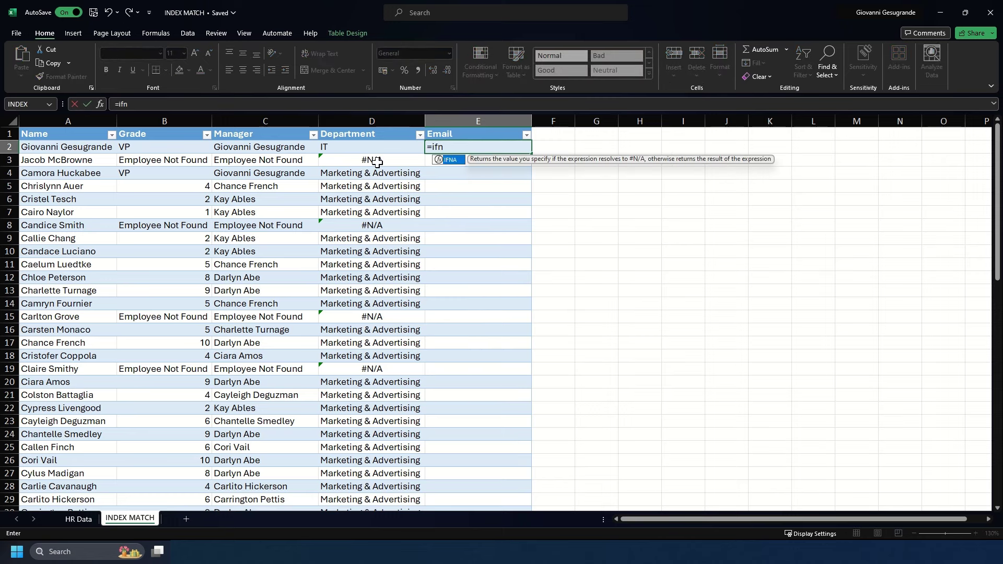
pyautogui.press('Tab')
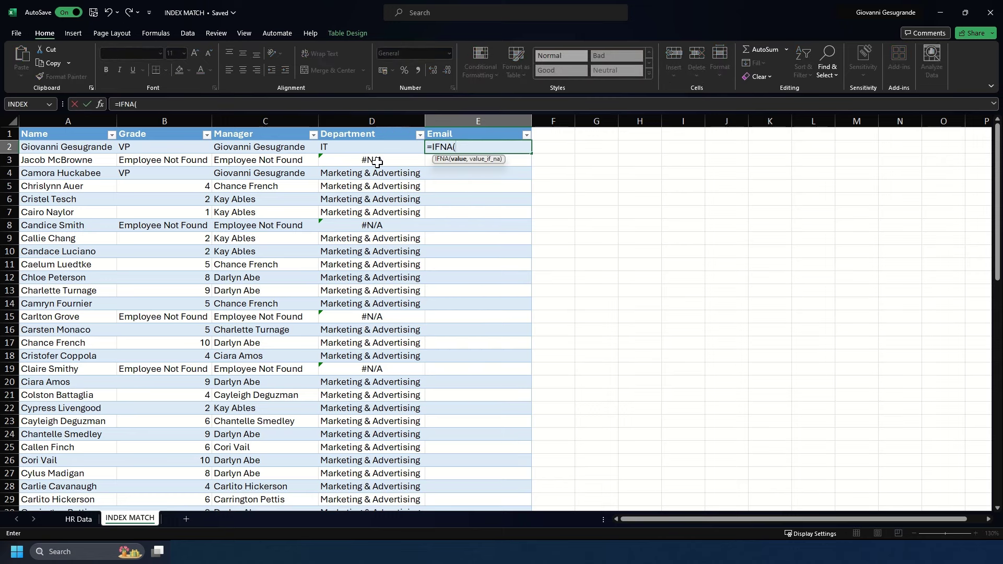
pyautogui.write('ind')
pyautogui.press('Tab')
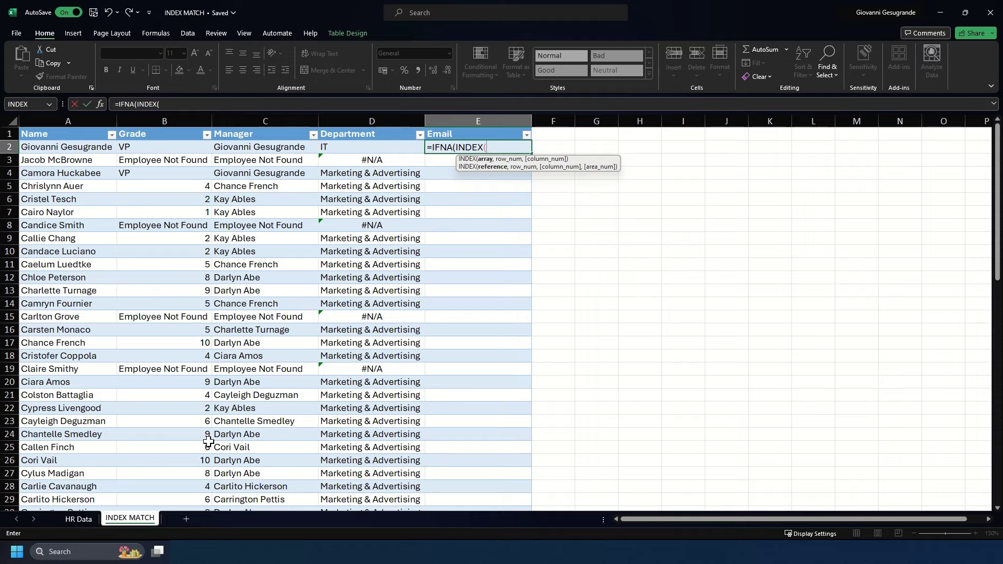
pyautogui.click(81, 519)
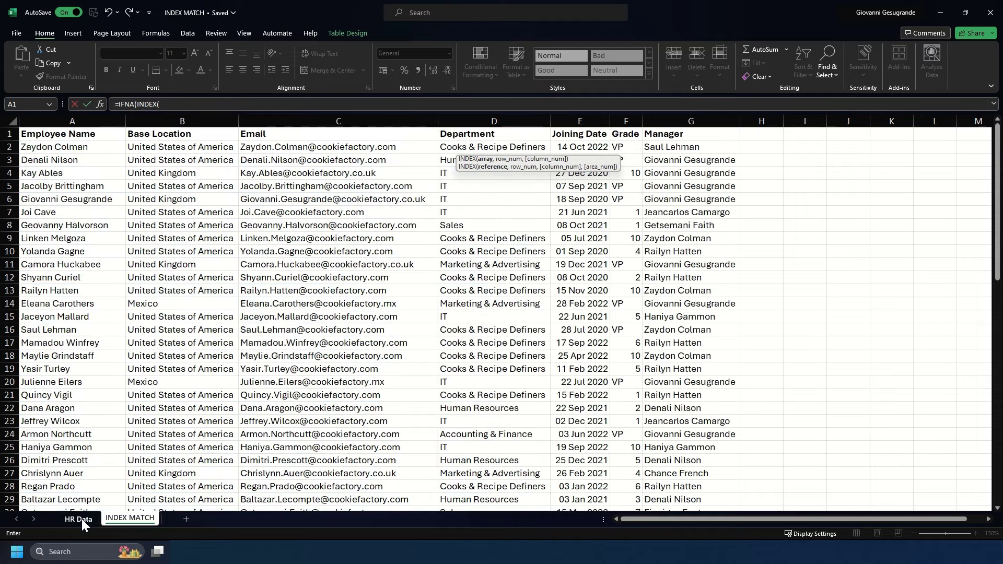
pyautogui.click(281, 115)
pyautogui.write(',')
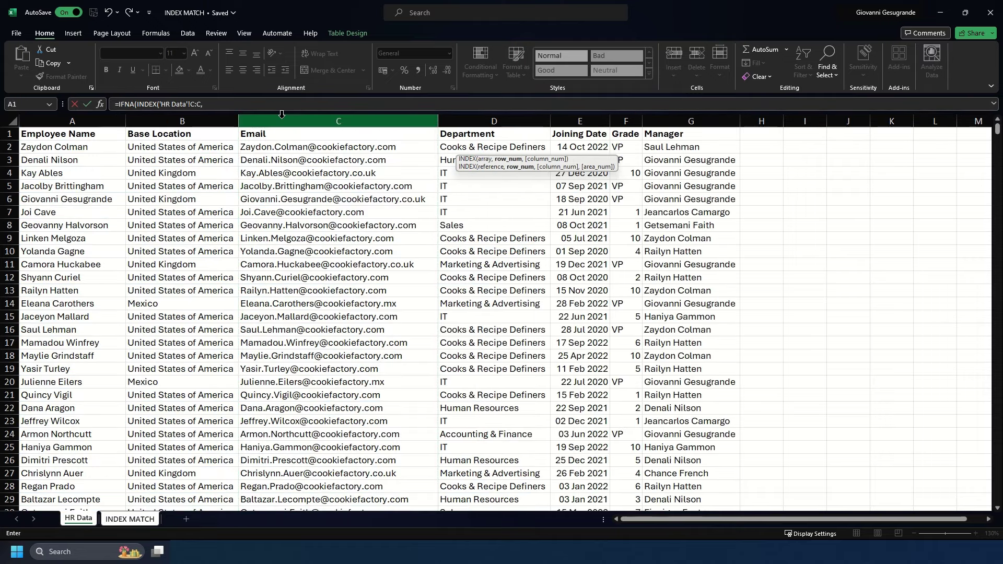
pyautogui.write('match')
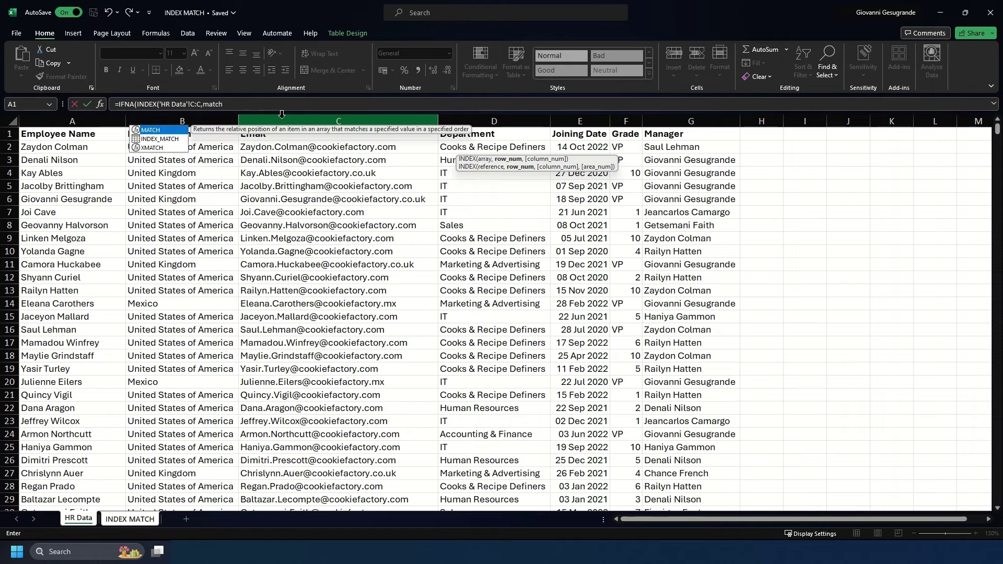
pyautogui.press('Tab')
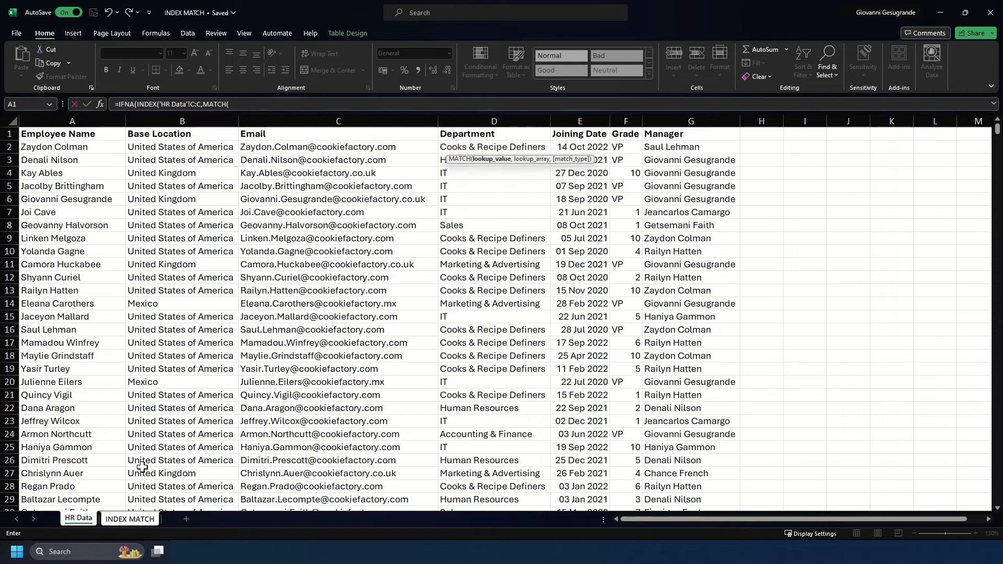
# Finish the email formula with Name, HR Data column A, exact match and "Employee Not Found".
pyautogui.click(147, 519)
pyautogui.click(98, 152)
pyautogui.write(',')
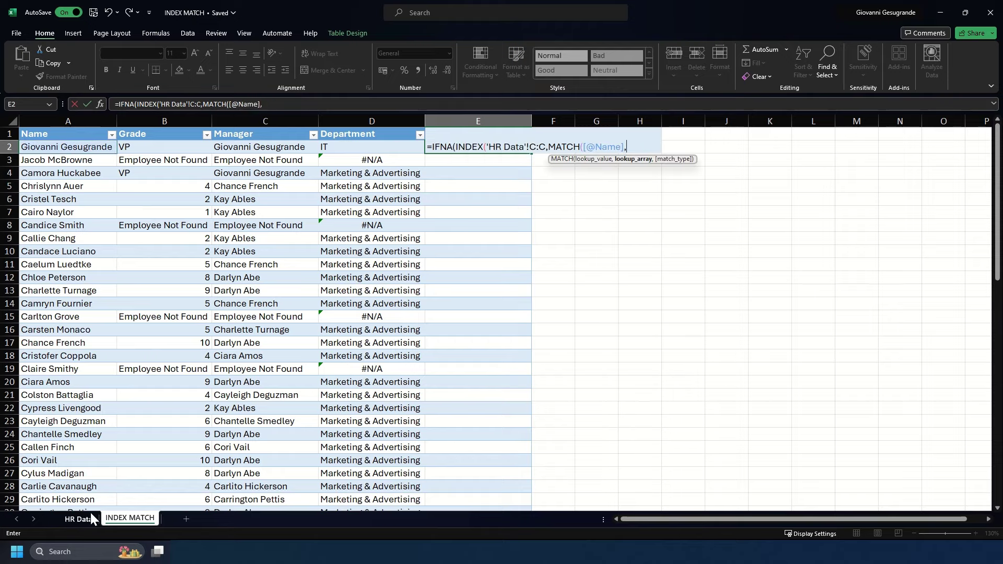
pyautogui.click(89, 512)
pyautogui.click(107, 121)
pyautogui.write(',0))')
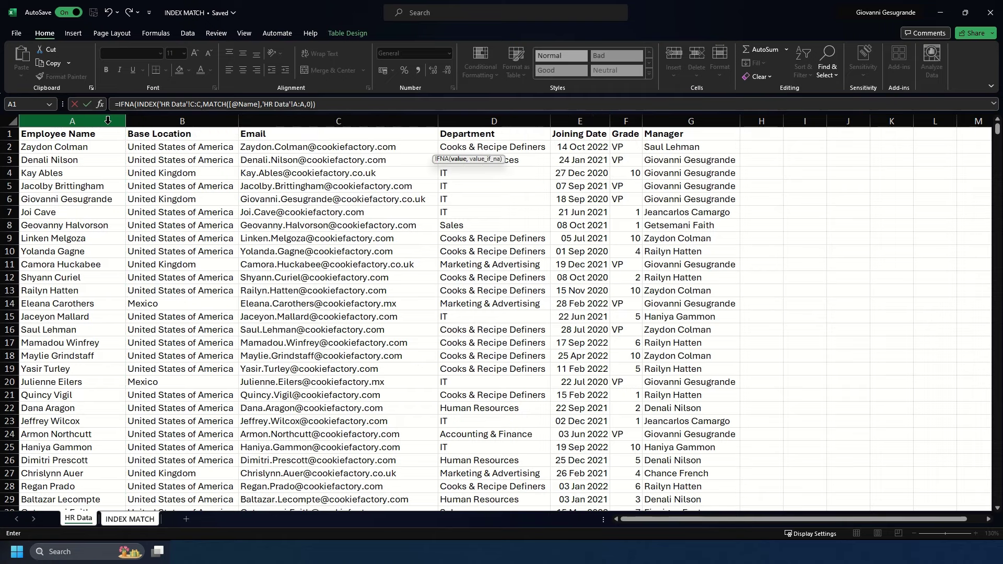
pyautogui.write(',"Employee Not Found')
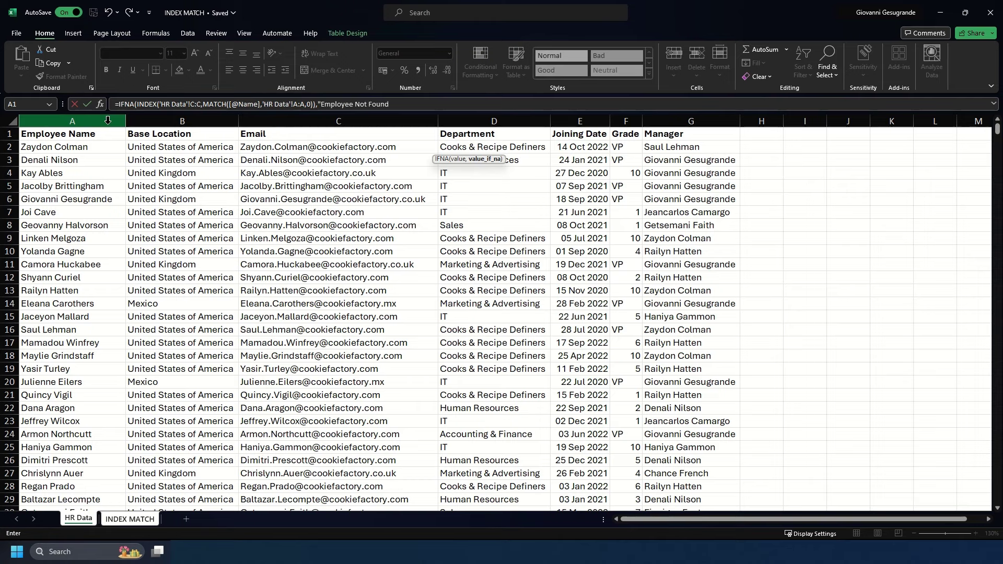
pyautogui.press('Return')
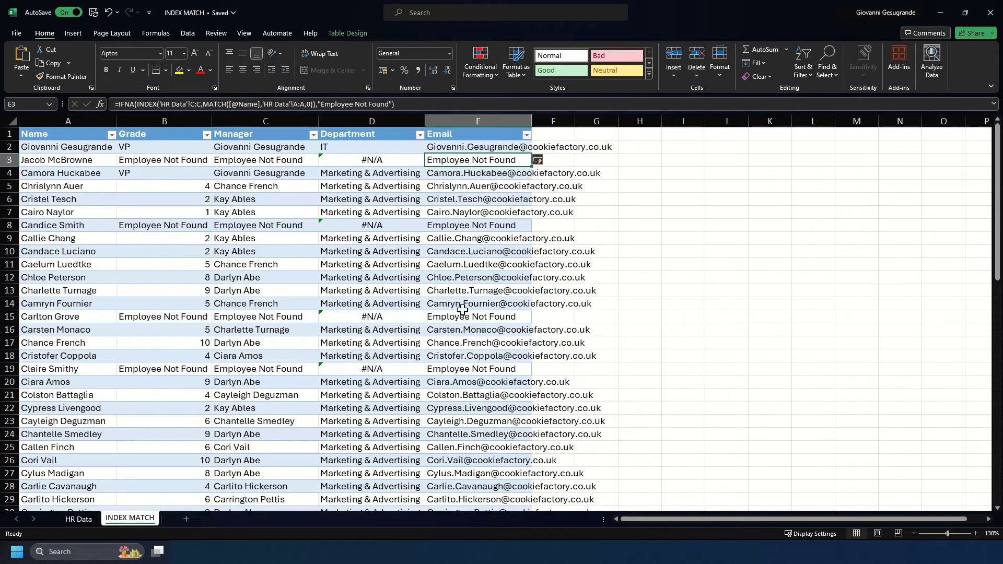
# Auto-fit column E, then enter an employee's name in B11 on the Horizontal Use Case sheet.
pyautogui.doubleClick(532, 121)
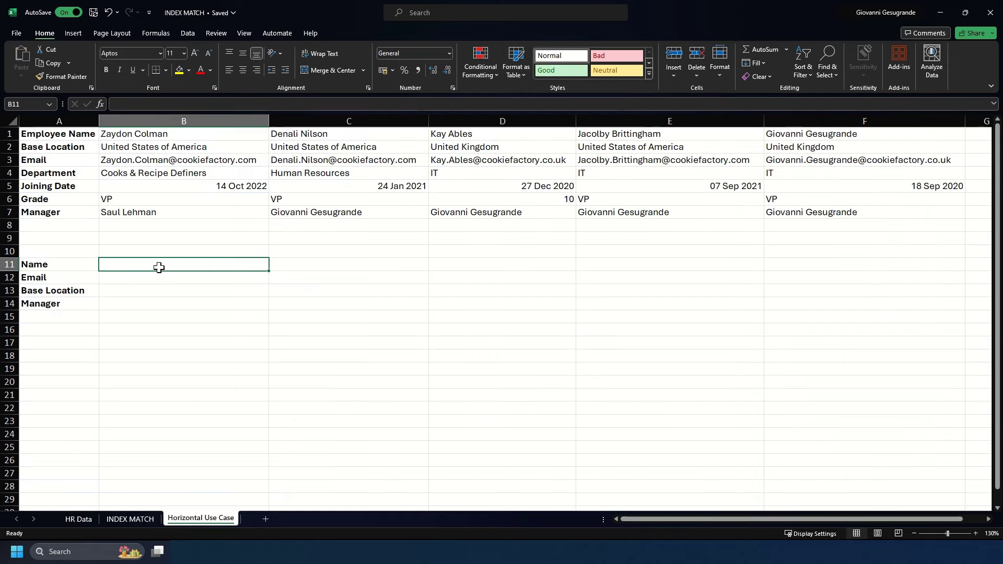
pyautogui.press('Return')
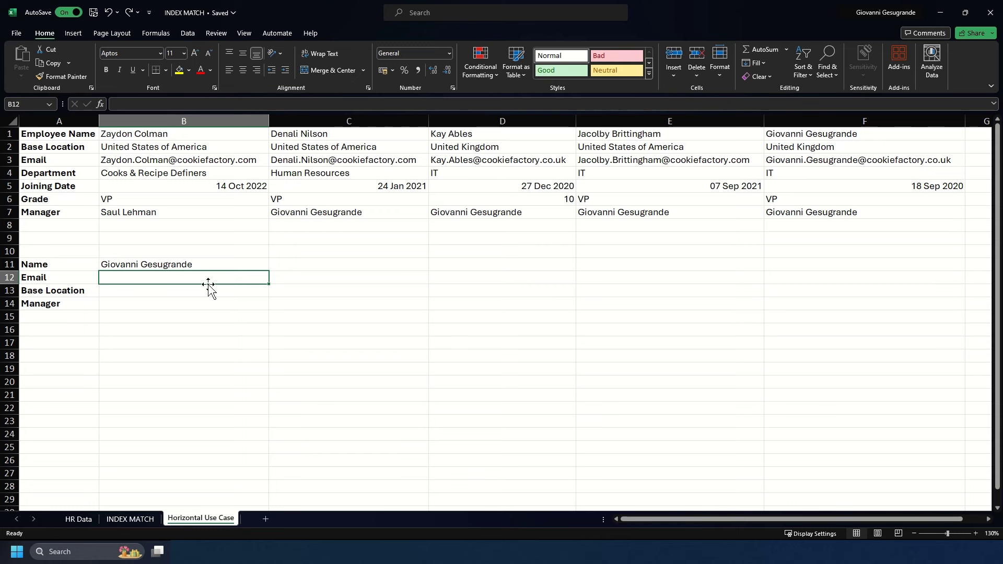
# Enter =INDEX(3:3,MATCH(B11,1:1,0)) in B12 to return the named employee's email.
pyautogui.write('=index')
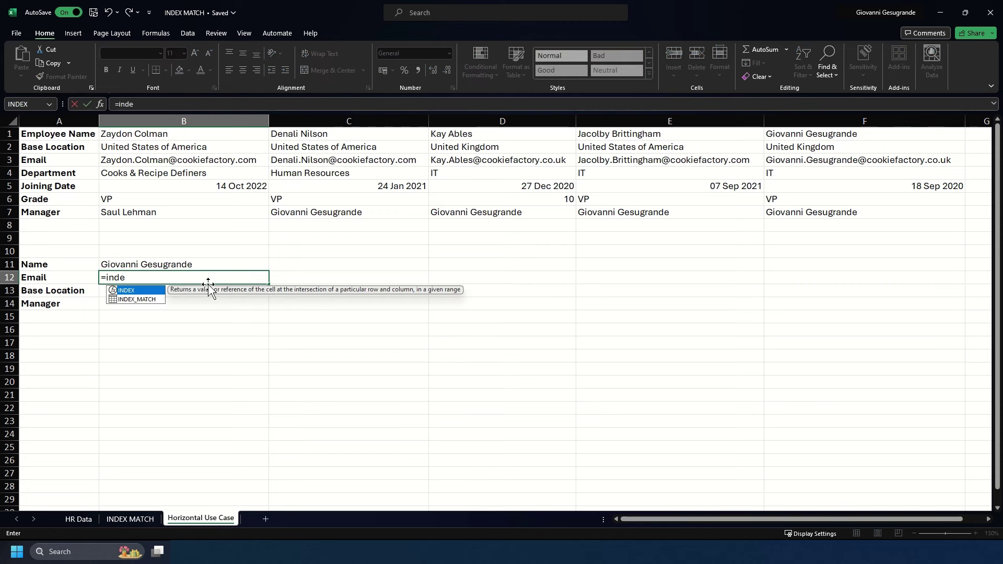
pyautogui.press('Tab')
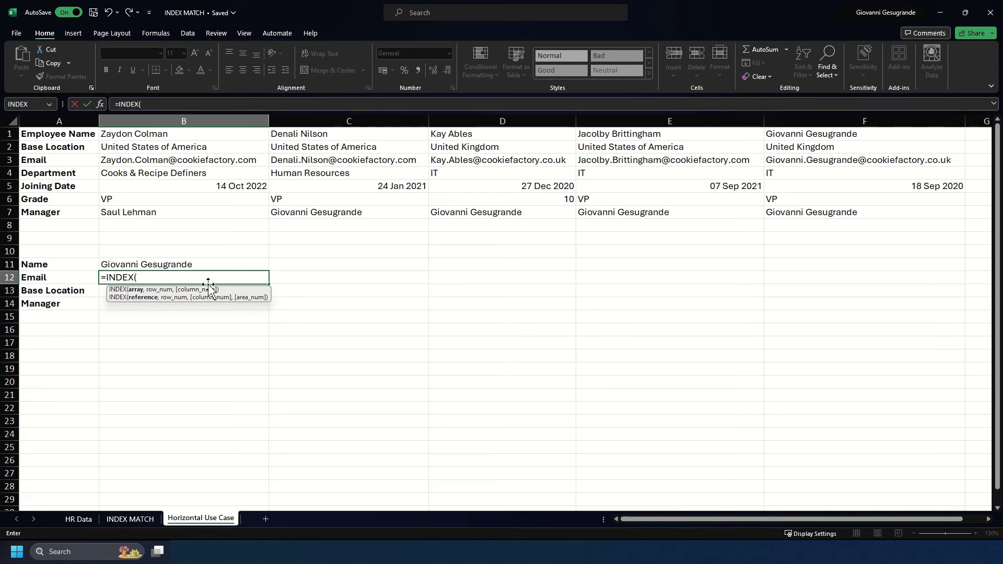
pyautogui.click(12, 160)
pyautogui.write(',match')
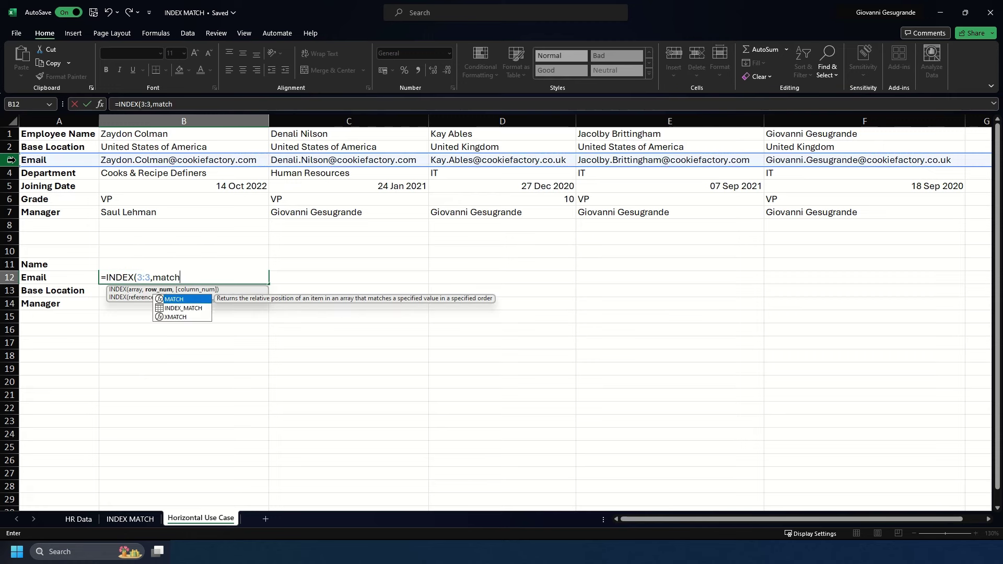
pyautogui.press('Tab')
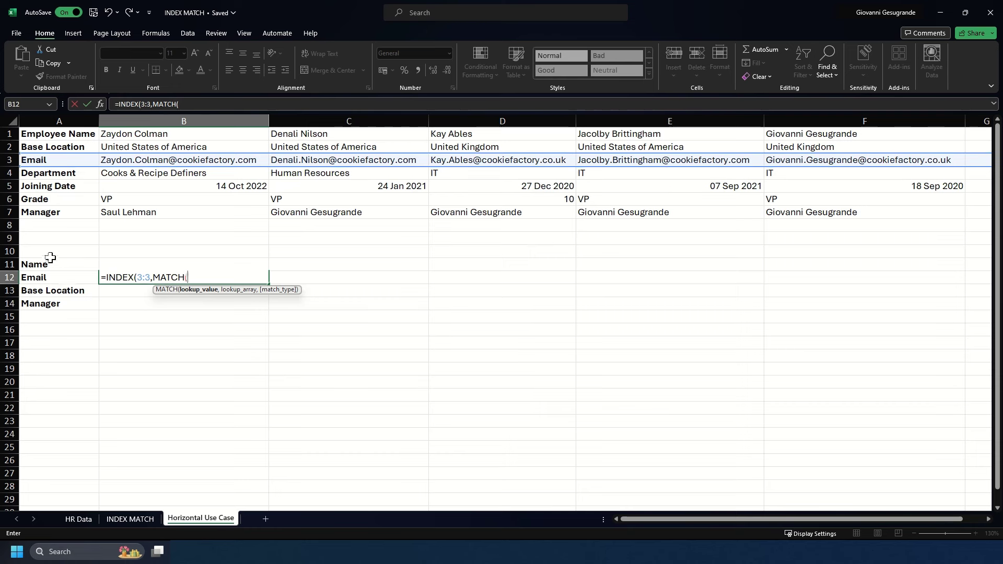
pyautogui.click(57, 263)
pyautogui.press('Right')
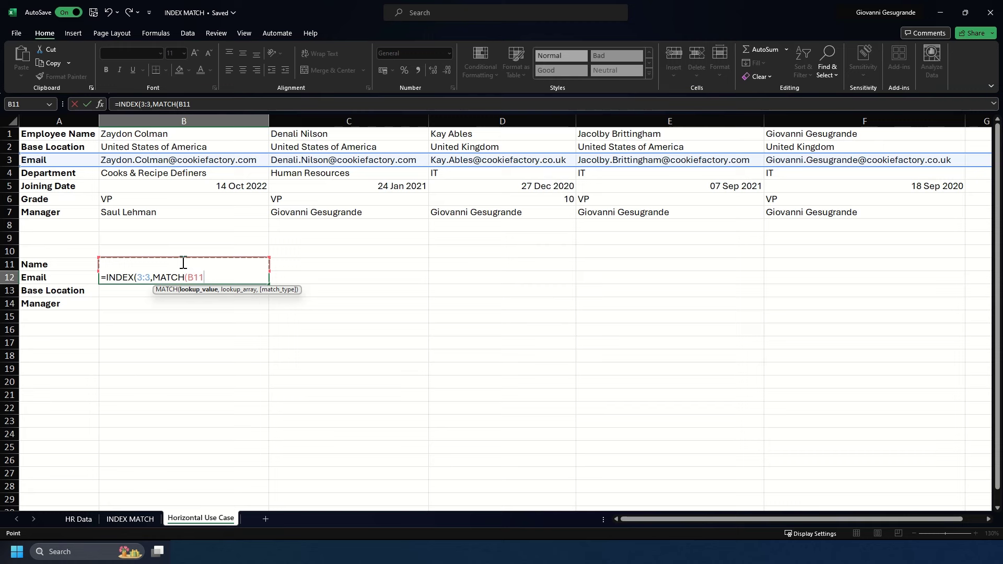
pyautogui.write(',')
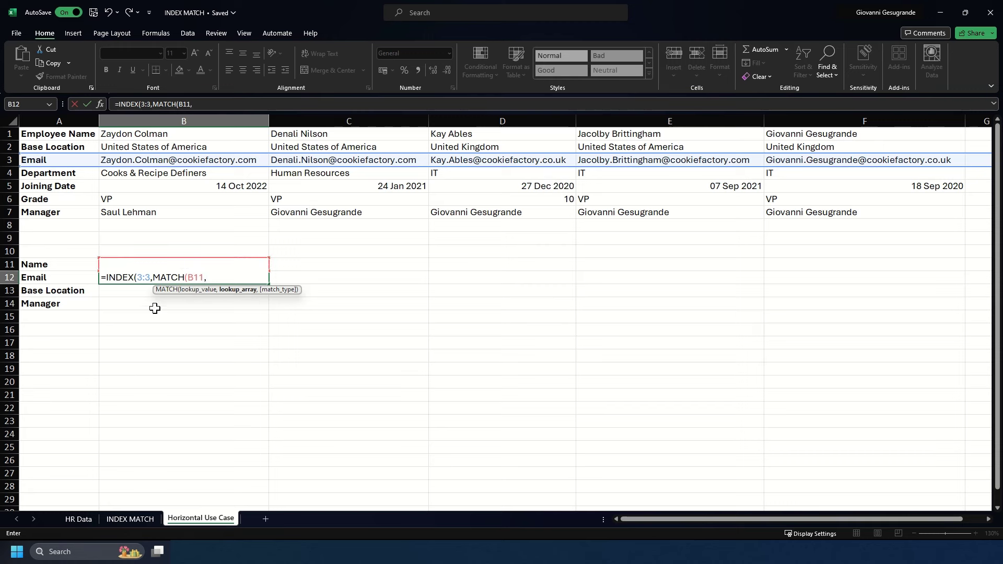
pyautogui.click(11, 132)
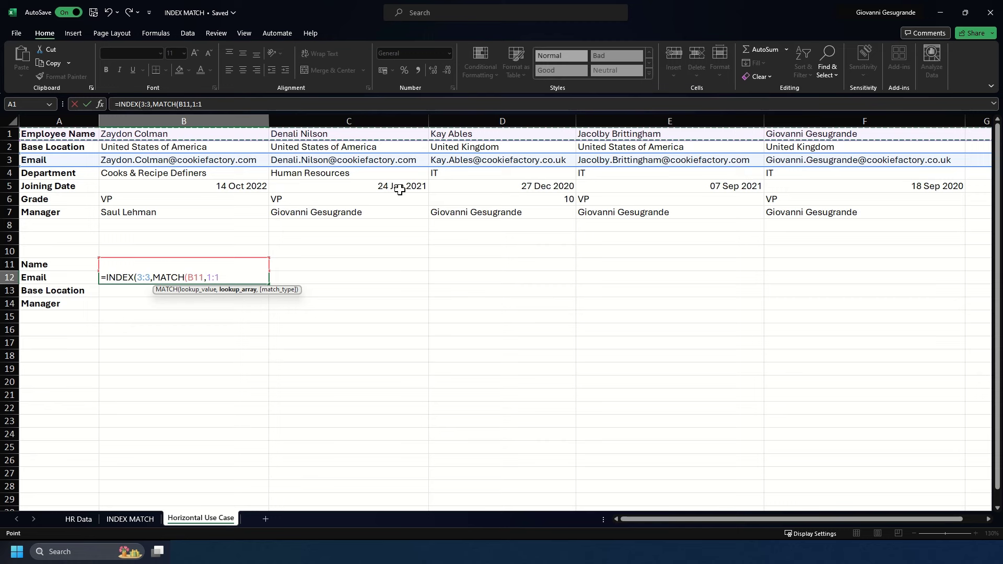
pyautogui.write(',0))')
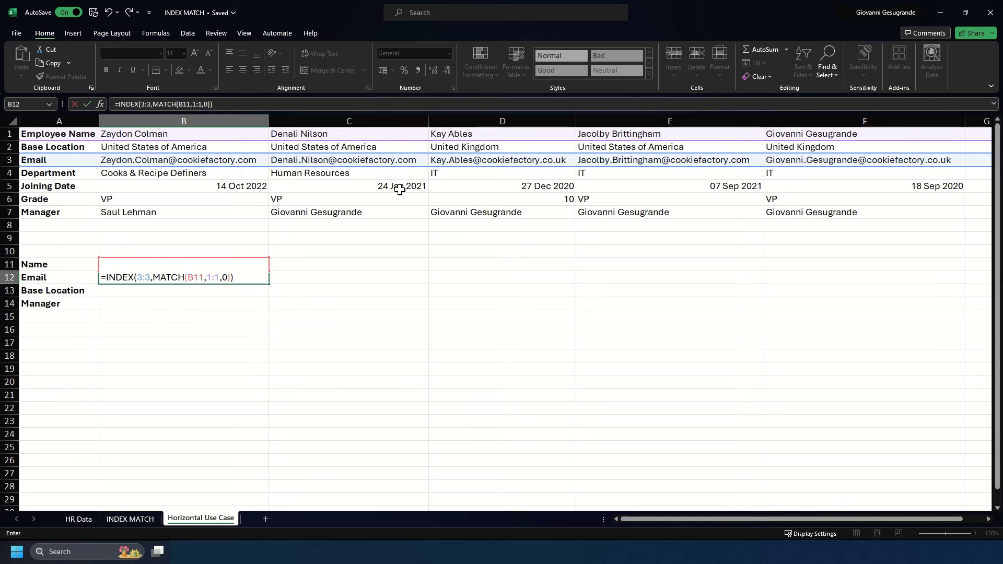
pyautogui.press('Return')
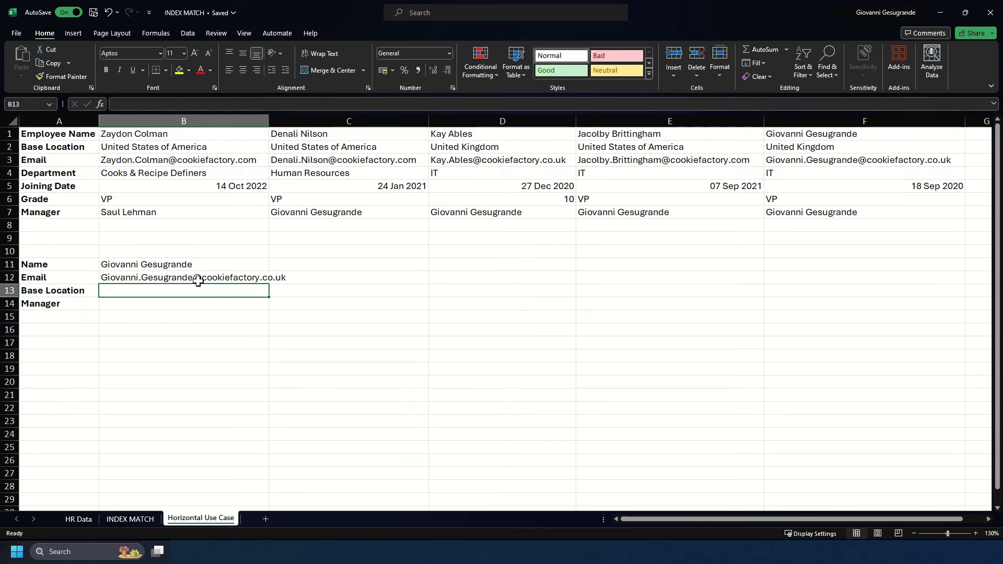
# Copy the B12 formula into B13 using row 2:2 for Base Location and verify it.
pyautogui.click(197, 278)
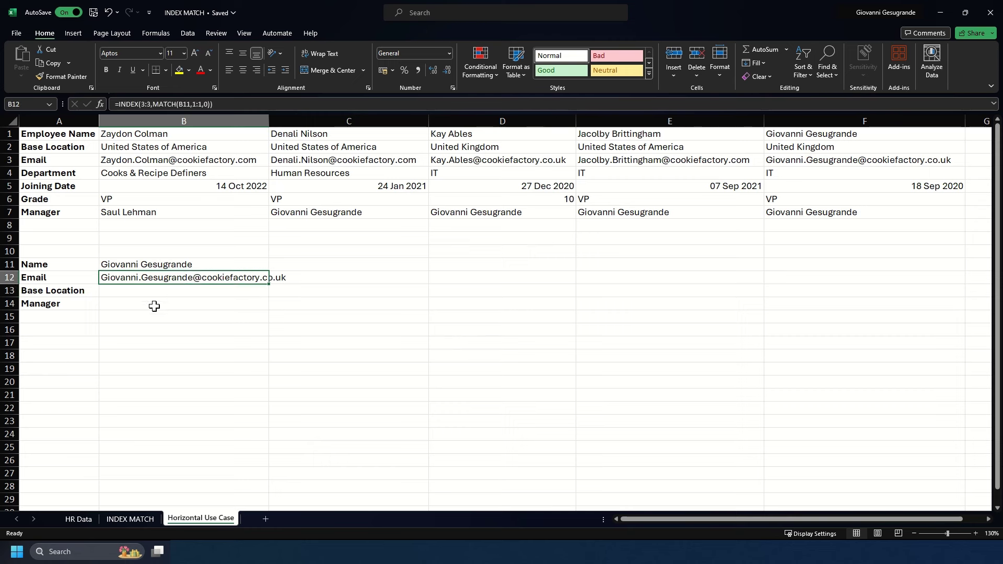
pyautogui.click(263, 104)
pyautogui.moveTo(264, 103); pyautogui.dragTo(81, 104)
pyautogui.press('Return')
pyautogui.press('F2')
pyautogui.hotkey('ctrl', 'v')
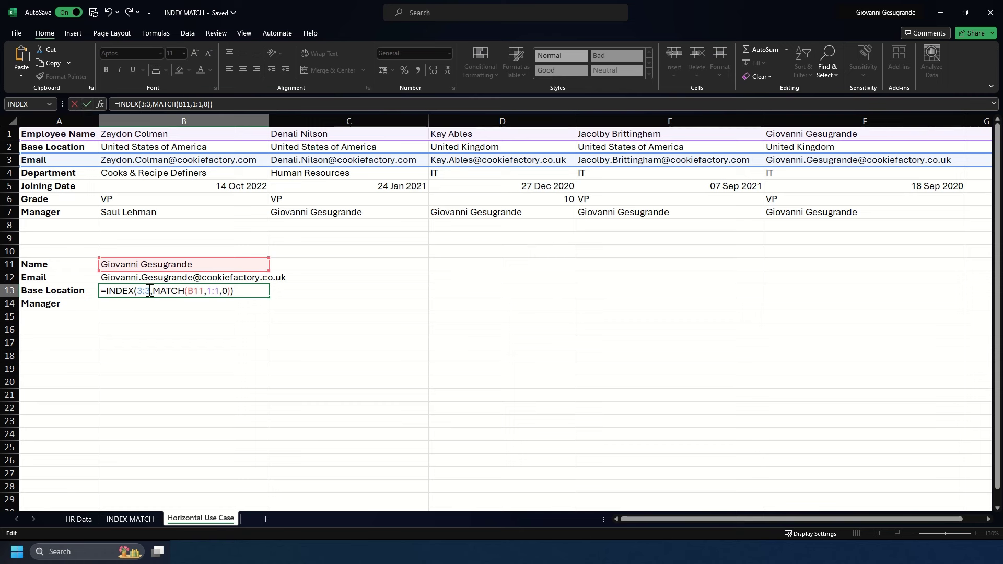
pyautogui.moveTo(151, 292); pyautogui.dragTo(137, 292)
pyautogui.write('2:2')
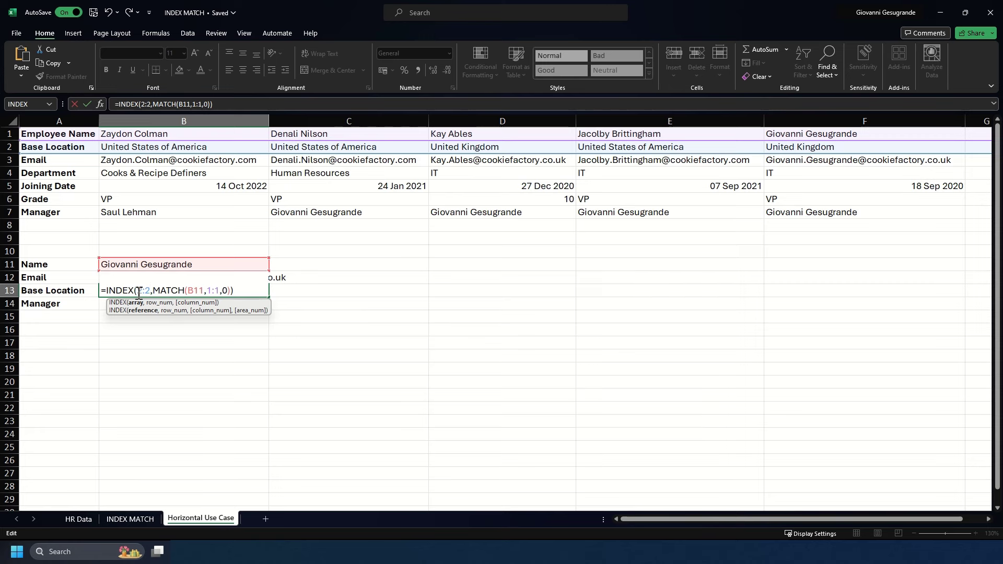
pyautogui.press('Return')
pyautogui.click(223, 291)
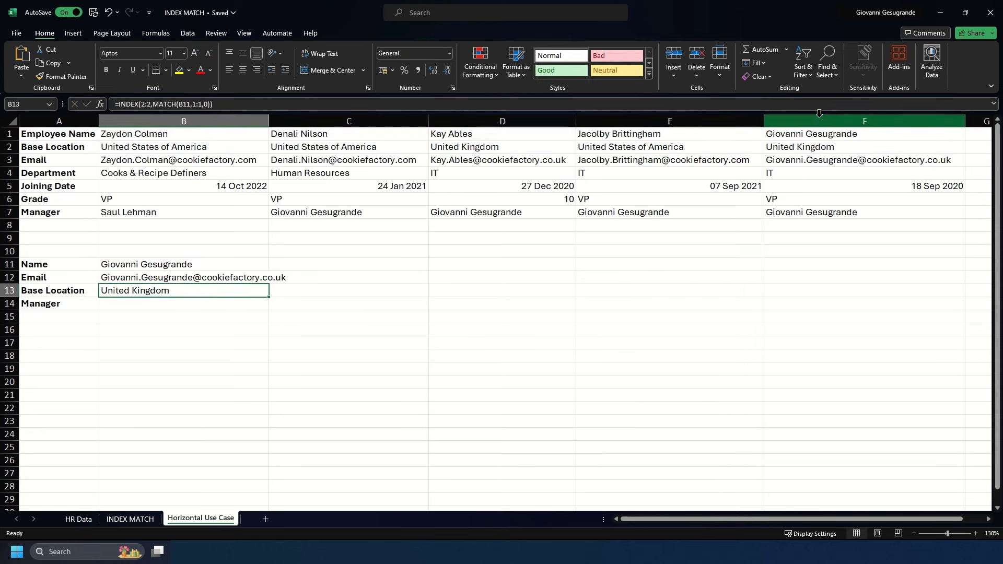
pyautogui.click(829, 146)
# Paste the lookup formula into B14 using row 7:7 for Manager.
pyautogui.click(200, 300)
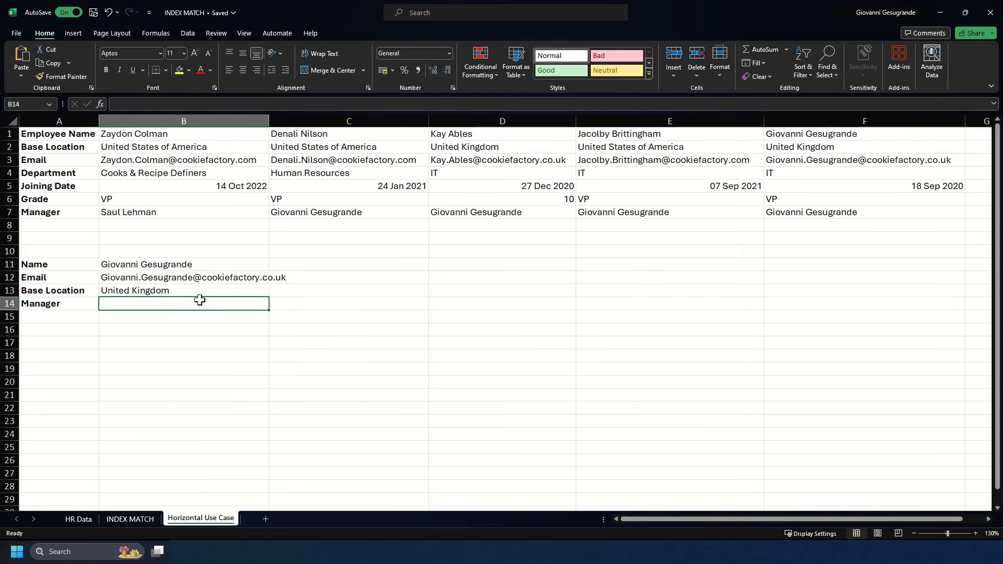
pyautogui.doubleClick(199, 300)
pyautogui.hotkey('ctrl', 'v')
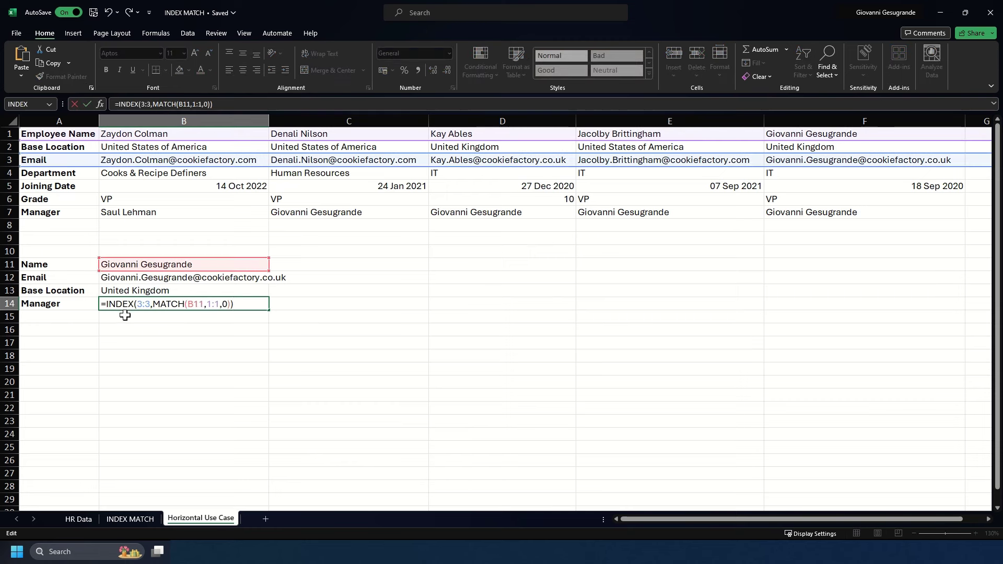
pyautogui.doubleClick(151, 304)
pyautogui.press('BackSpace')
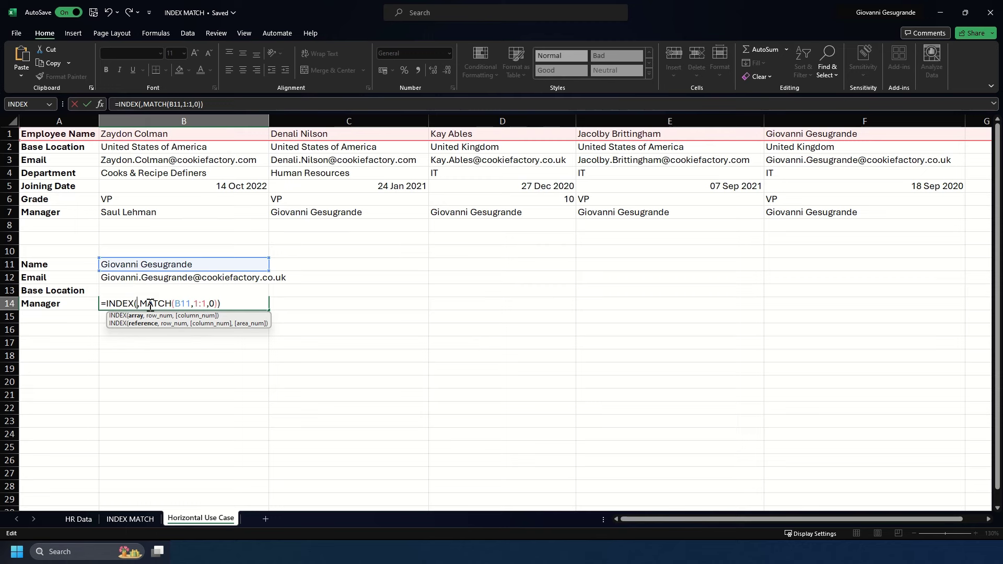
pyautogui.write('7:7')
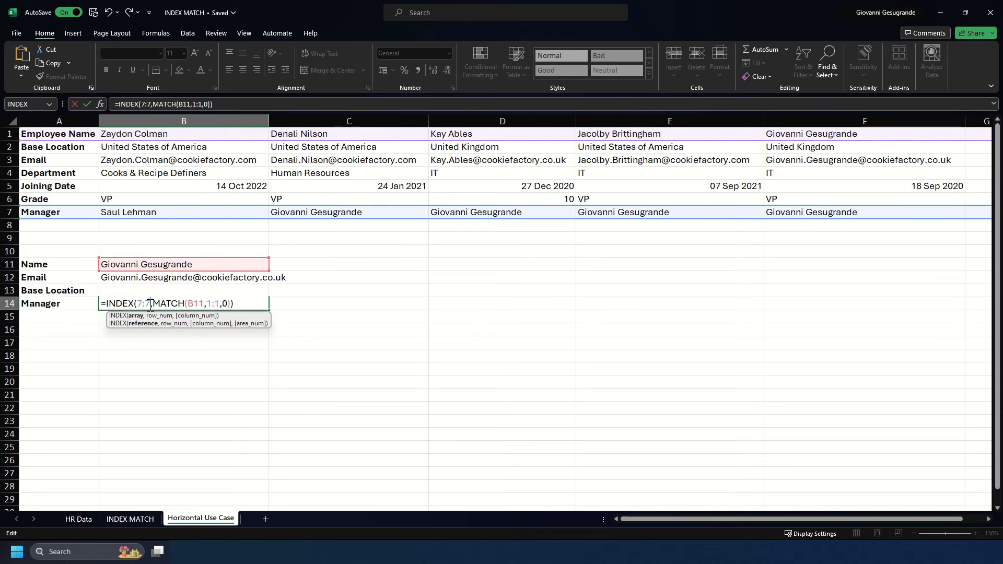
pyautogui.press('Return')
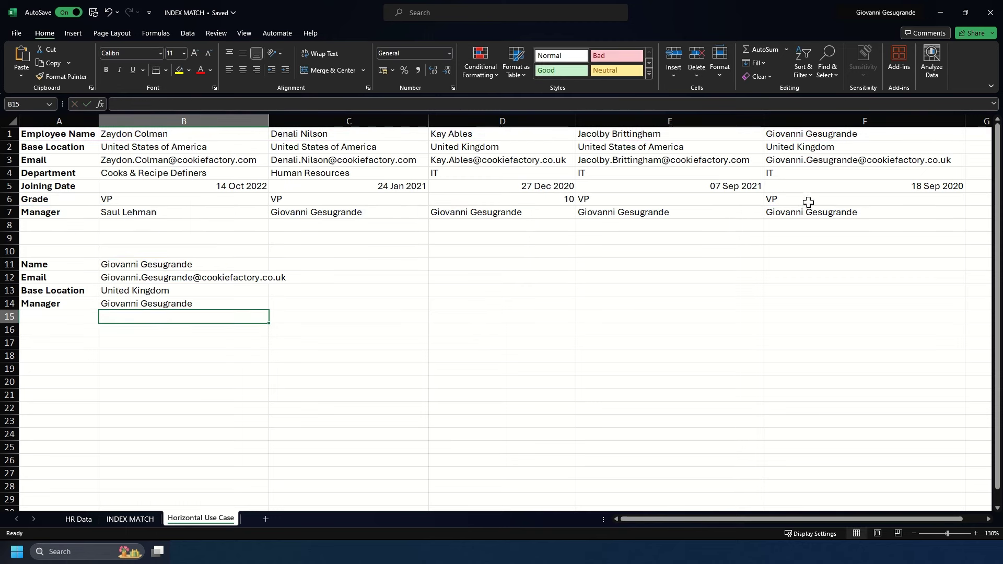
# Change the name in B11 to two other employees to refresh the card.
pyautogui.click(806, 209)
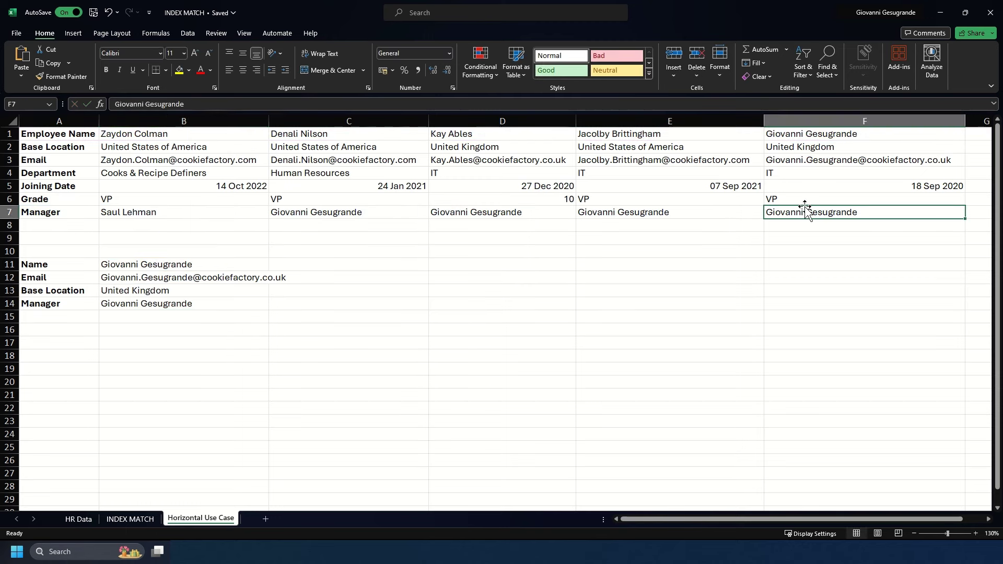
pyautogui.click(120, 267)
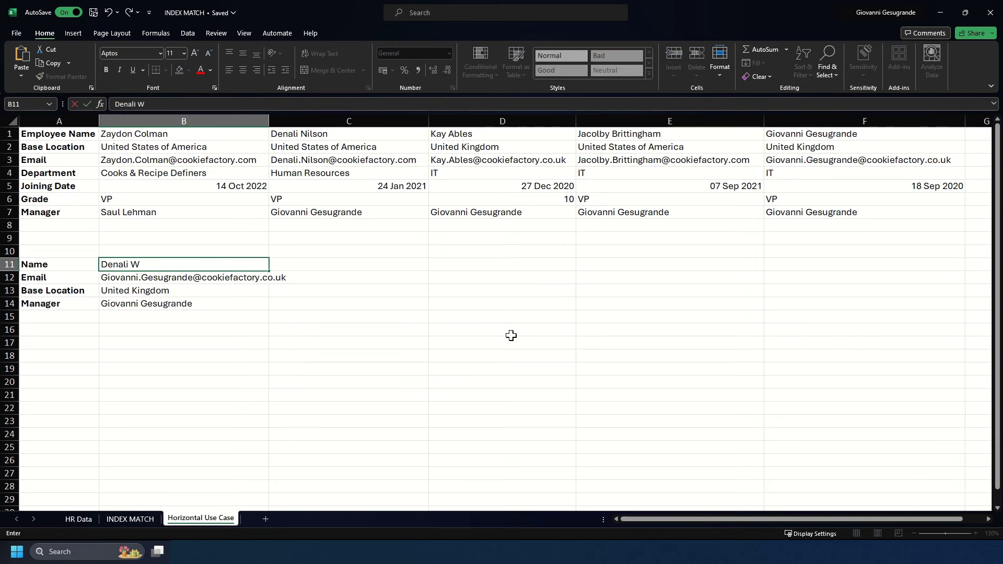
pyautogui.press('Return')
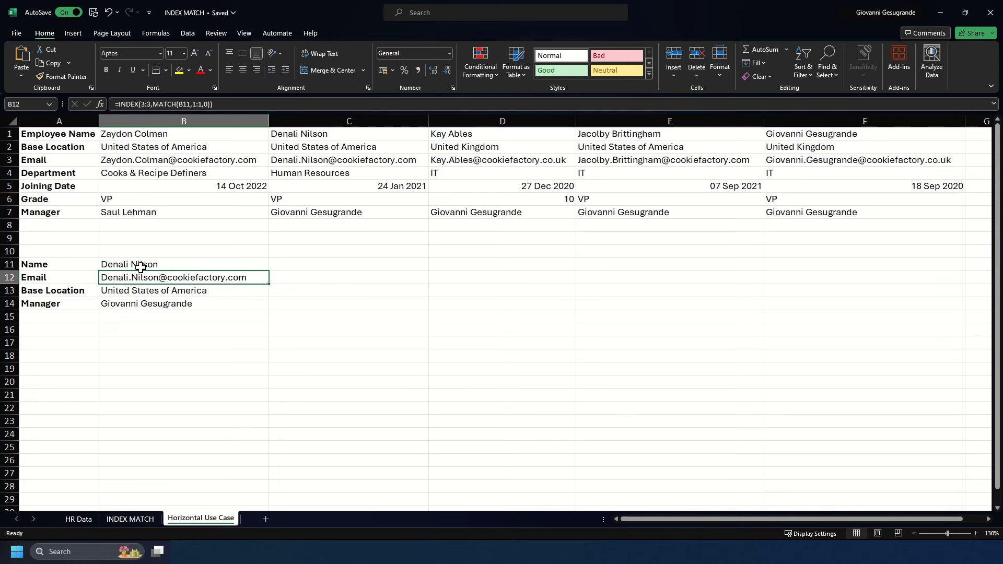
pyautogui.click(140, 267)
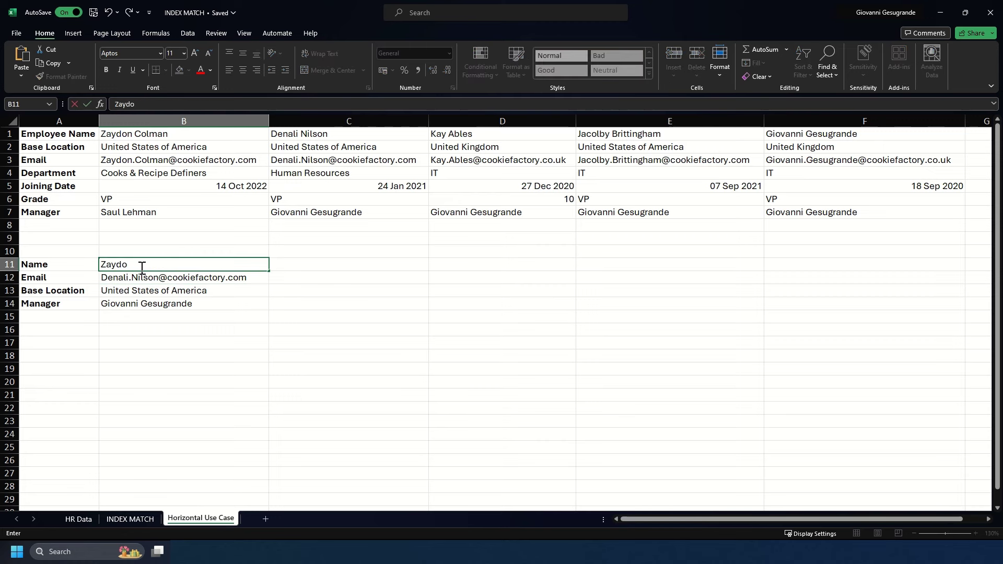
pyautogui.press('Return')
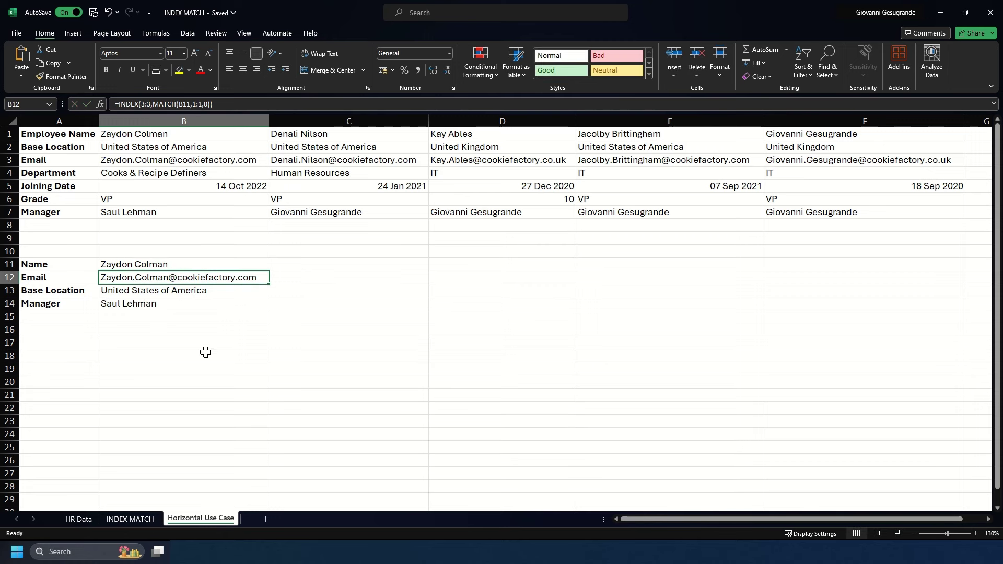
# Change the first employee's Base Location in B2 to Mexico.
pyautogui.click(139, 146)
pyautogui.write('Mexico')
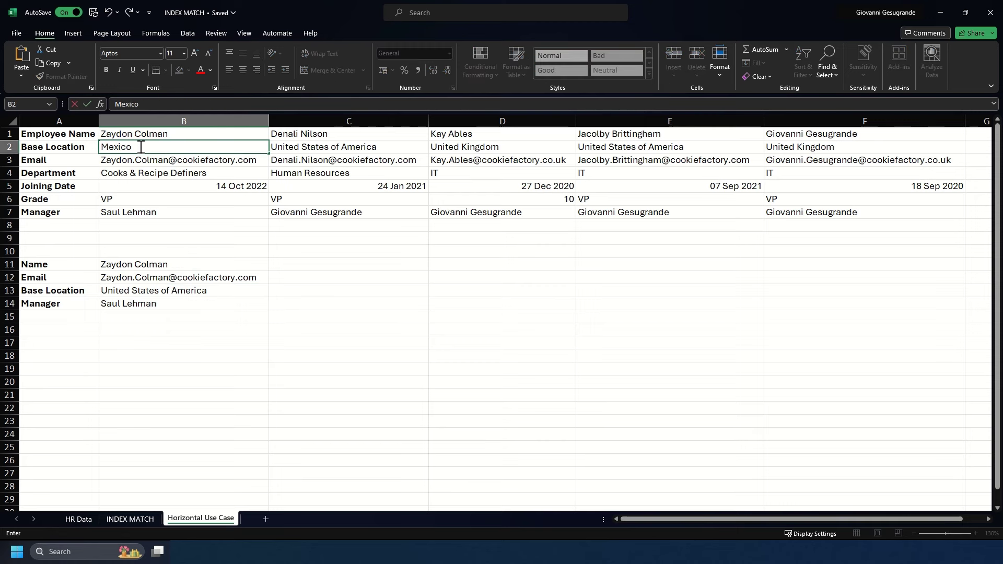
pyautogui.press('Return')
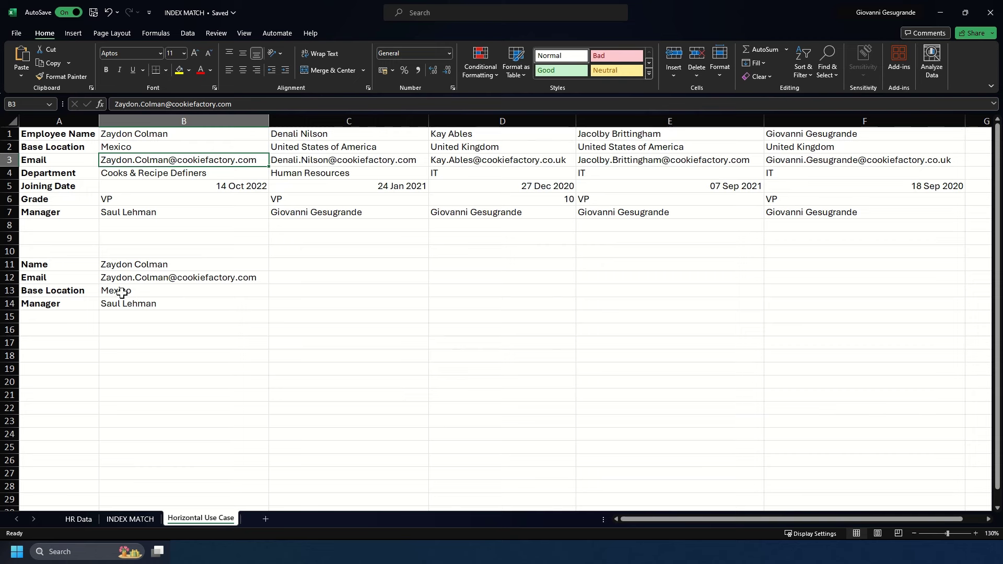